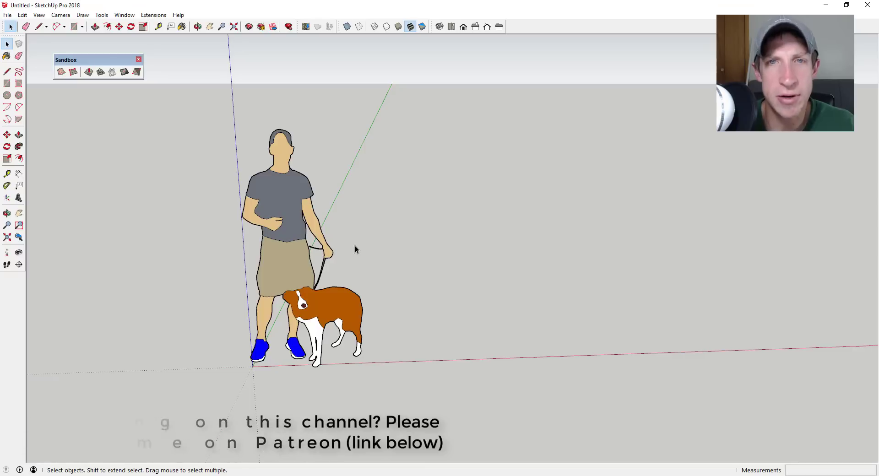
{"action": "left_click", "coordinate": [638, 243]}
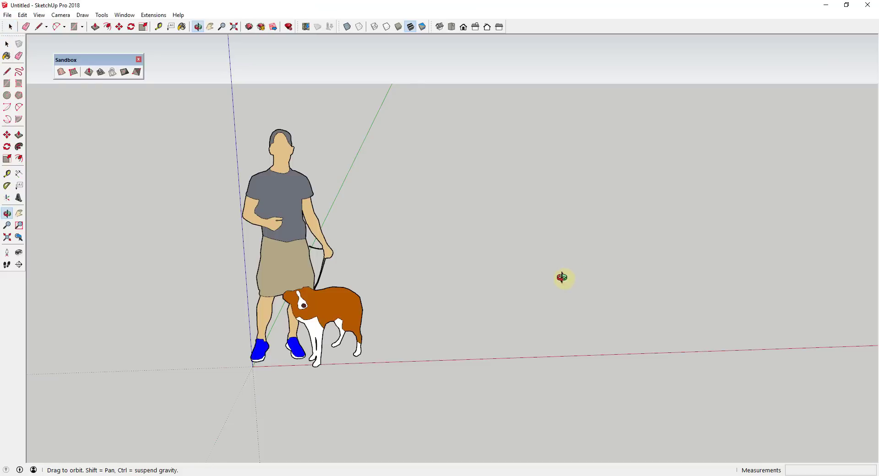
{"action": "middle_click_drag", "start_coordinate": [559, 277], "coordinate": [514, 277]}
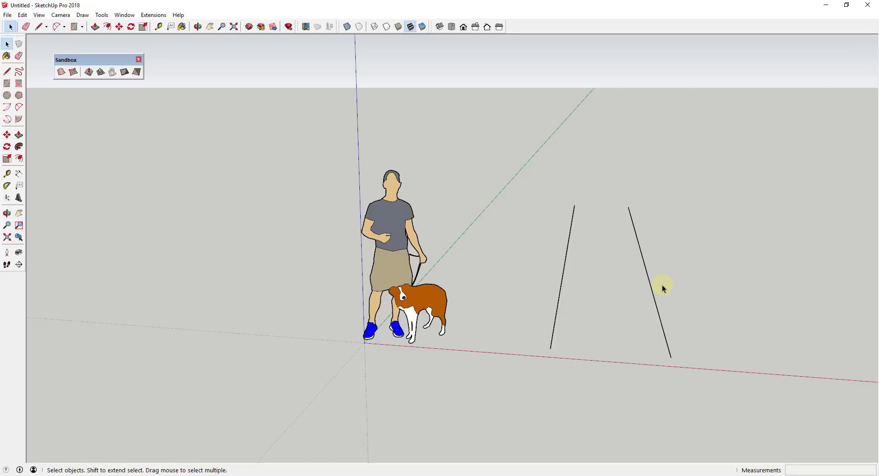
Step: Try to run Pipe Along Path with no edge selected
{"action": "left_click", "coordinate": [153, 15]}
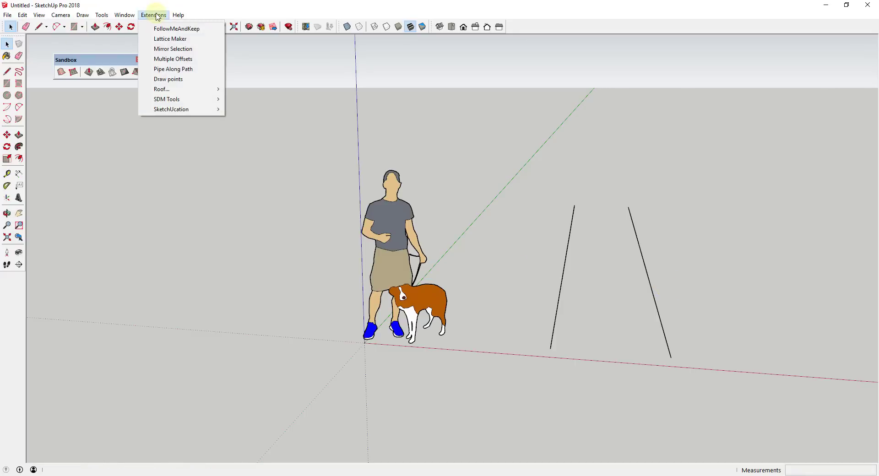
{"action": "left_click", "coordinate": [185, 70]}
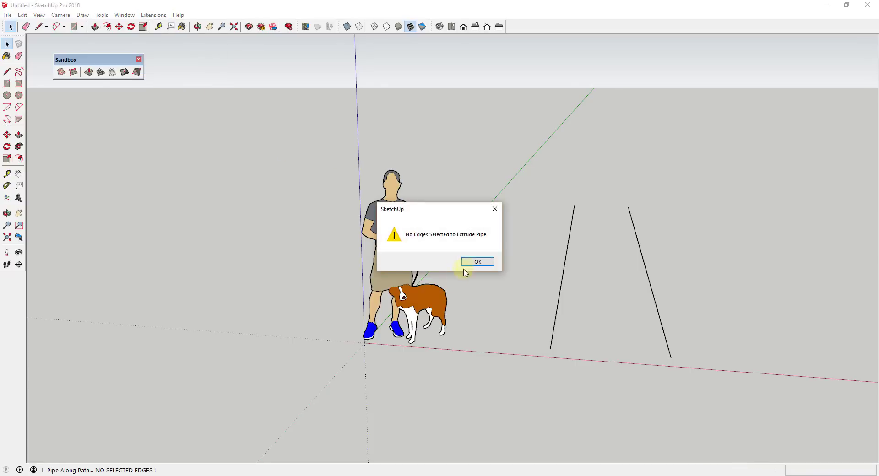
{"action": "left_click", "coordinate": [475, 261]}
Step: Create a pipe along the straight line nearer the figure using Pipe Along Path, with outside diameter 3 and inside diameter 2.5
{"action": "left_click", "coordinate": [562, 271]}
{"action": "left_click", "coordinate": [153, 15]}
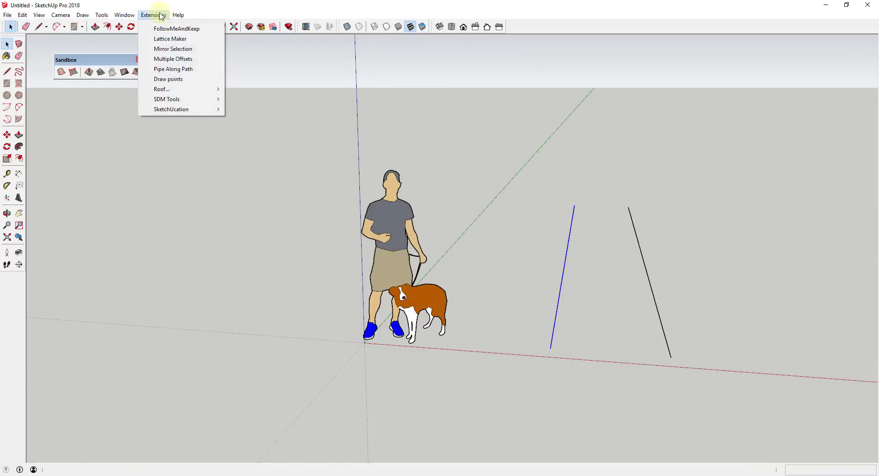
{"action": "left_click", "coordinate": [185, 70]}
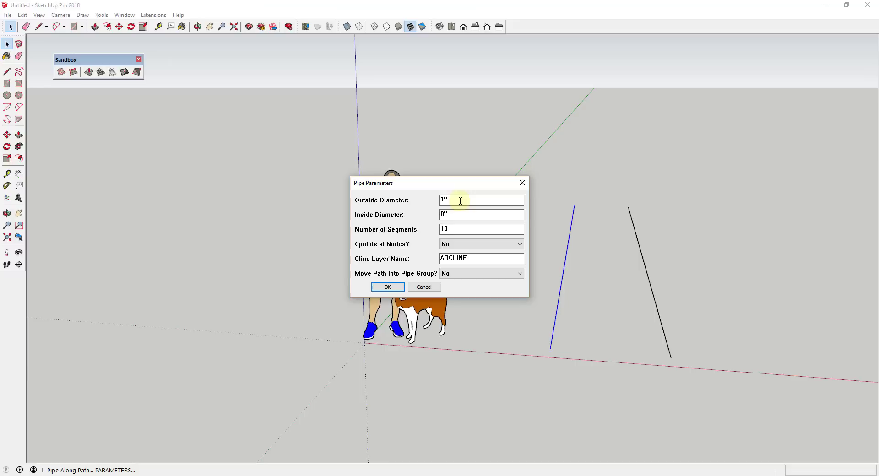
{"action": "left_click_drag", "start_coordinate": [471, 198], "coordinate": [401, 225]}
{"action": "type", "text": "3"}
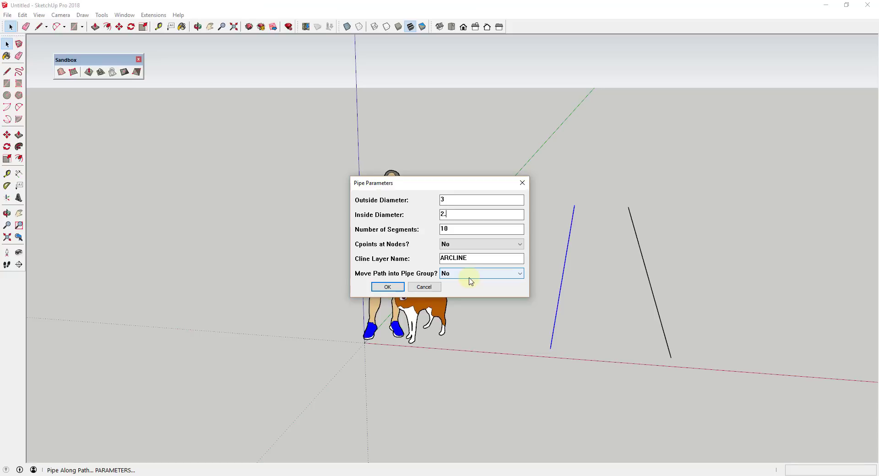
{"action": "left_click", "coordinate": [389, 286]}
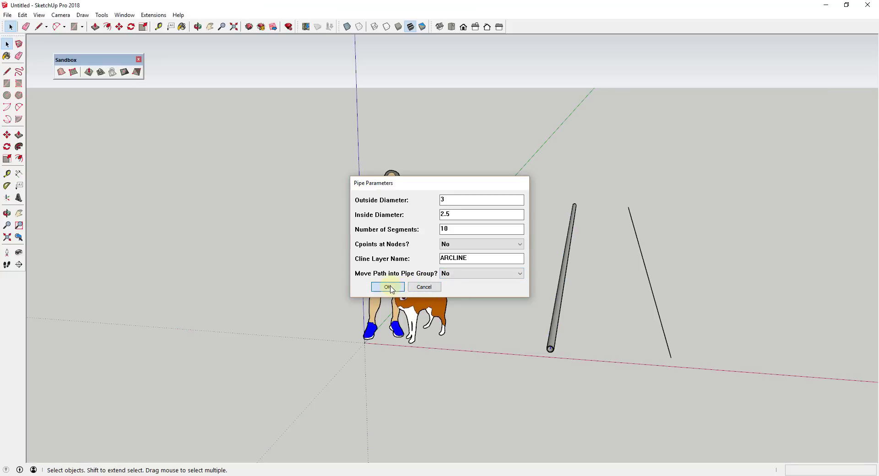
Step: Examine the open end of the straight pipe to check its wall thickness and segmented profile
{"action": "middle_click_drag", "start_coordinate": [572, 359], "coordinate": [542, 307]}
{"action": "scroll", "coordinate": [539, 306], "scroll_direction": "up", "scroll_amount": 6}
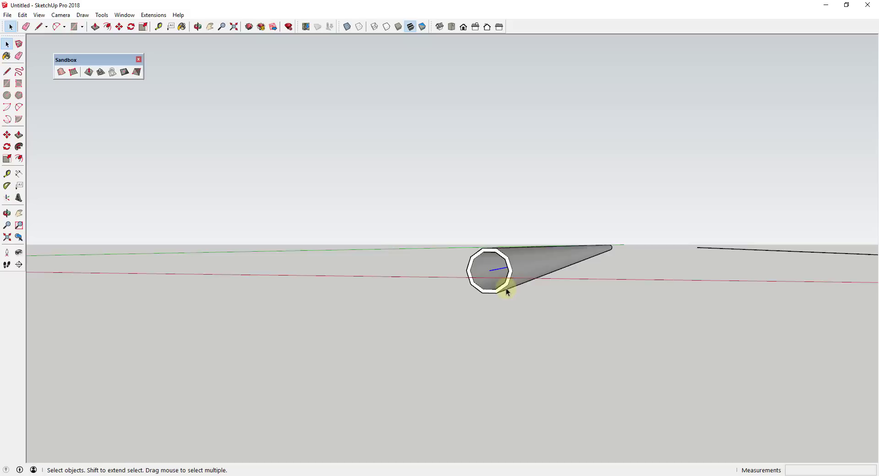
{"action": "middle_click_drag", "start_coordinate": [512, 275], "coordinate": [531, 269]}
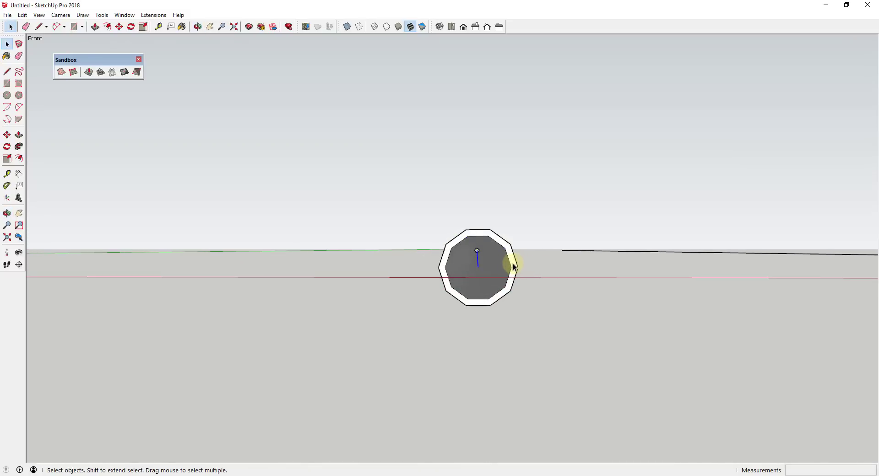
{"action": "middle_click_drag", "start_coordinate": [516, 261], "coordinate": [490, 280]}
{"action": "scroll", "coordinate": [502, 271], "scroll_direction": "down", "scroll_amount": 1}
{"action": "scroll", "coordinate": [502, 271], "scroll_direction": "down", "scroll_amount": 2}
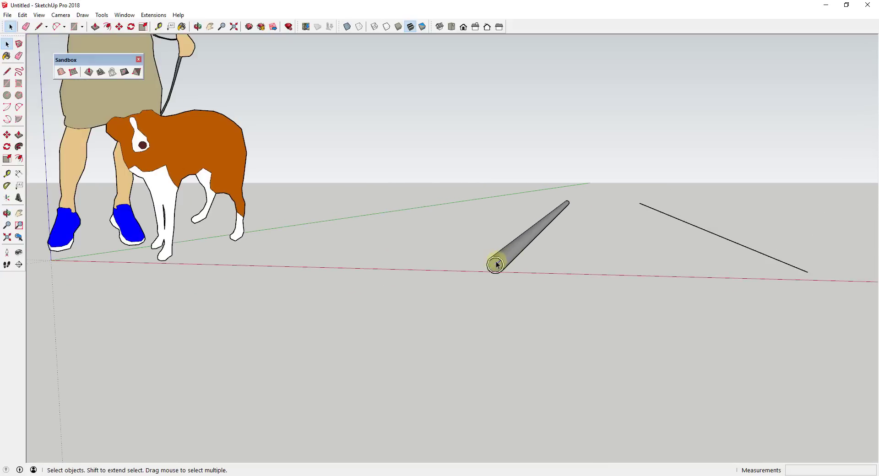
{"action": "scroll", "coordinate": [490, 262], "scroll_direction": "up", "scroll_amount": 4}
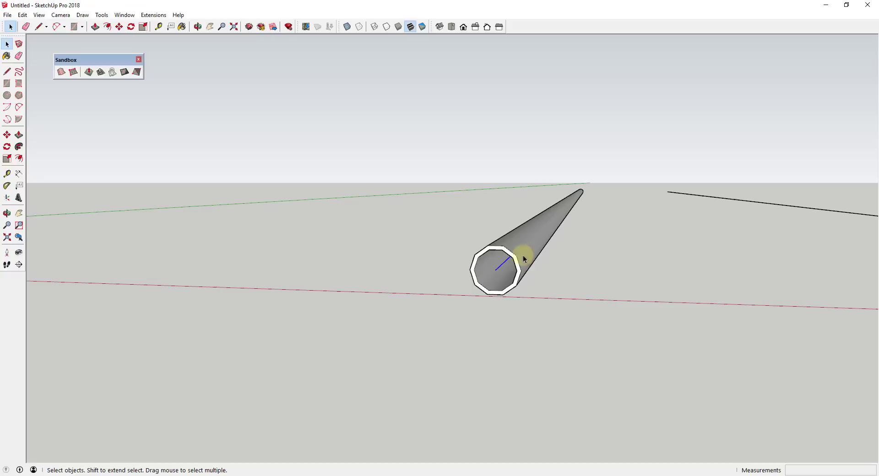
Step: Erase the remaining straight line beside the pipe
{"action": "scroll", "coordinate": [539, 287], "scroll_direction": "down", "scroll_amount": 3}
{"action": "middle_click_drag", "start_coordinate": [541, 286], "coordinate": [579, 296]}
{"action": "key", "text": "e"}
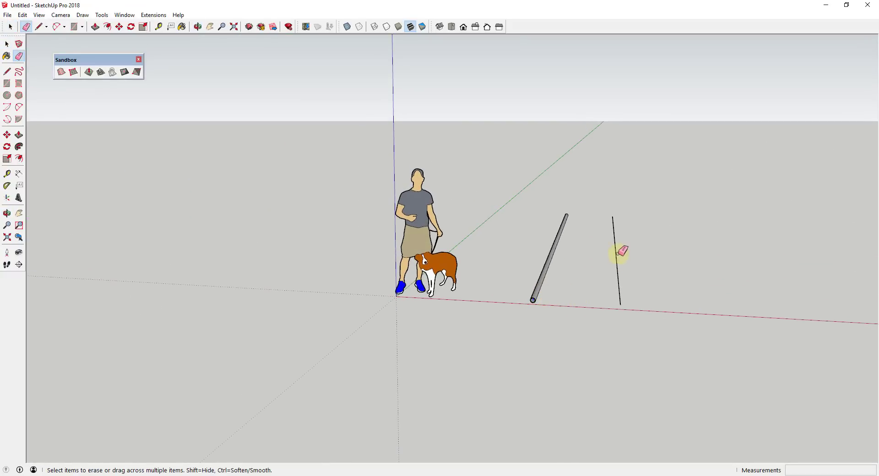
{"action": "left_click", "coordinate": [615, 254]}
Step: Draw a two-point arc on the ground beside the straight pipe, bulging toward the figure
{"action": "key", "text": "a"}
{"action": "left_click", "coordinate": [583, 300]}
{"action": "left_click", "coordinate": [690, 265]}
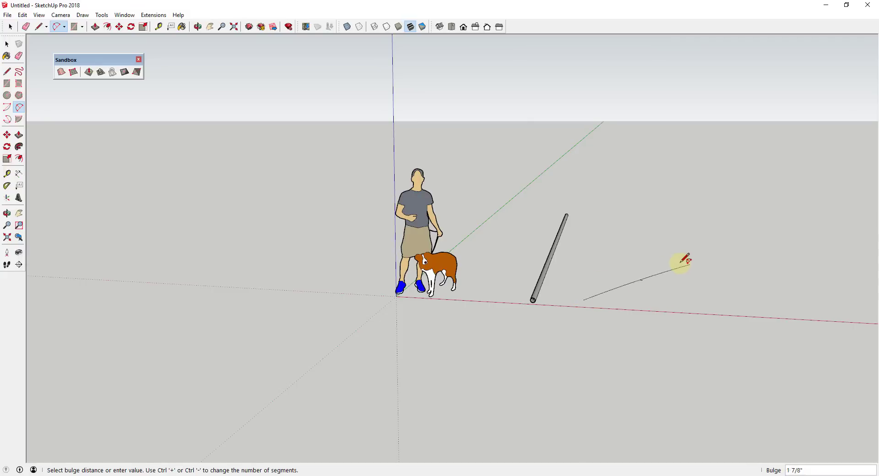
{"action": "left_click", "coordinate": [632, 268]}
{"action": "key", "text": "space"}
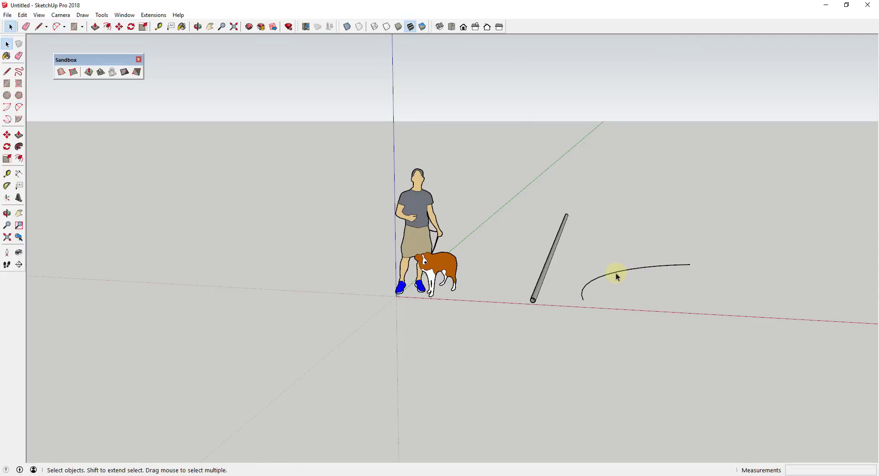
Step: Create a pipe along the arc with Pipe Along Path, using 3" outside diameter, 2 1/2" inside diameter and 10 segments
{"action": "left_click", "coordinate": [615, 277]}
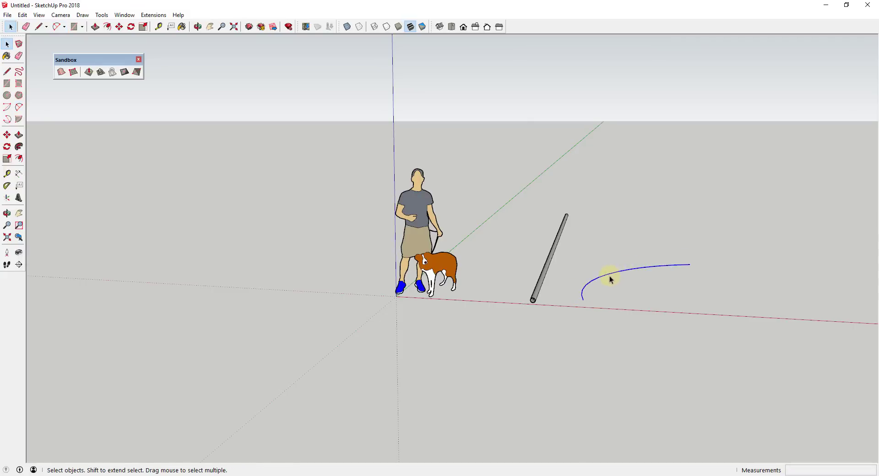
{"action": "left_click", "coordinate": [155, 15]}
{"action": "left_click", "coordinate": [180, 69]}
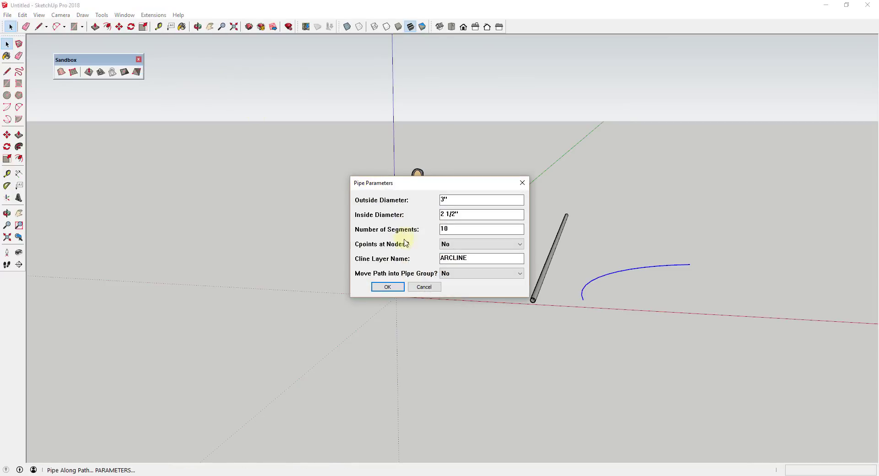
{"action": "left_click", "coordinate": [388, 286]}
{"action": "scroll", "coordinate": [584, 298], "scroll_direction": "up", "scroll_amount": 5}
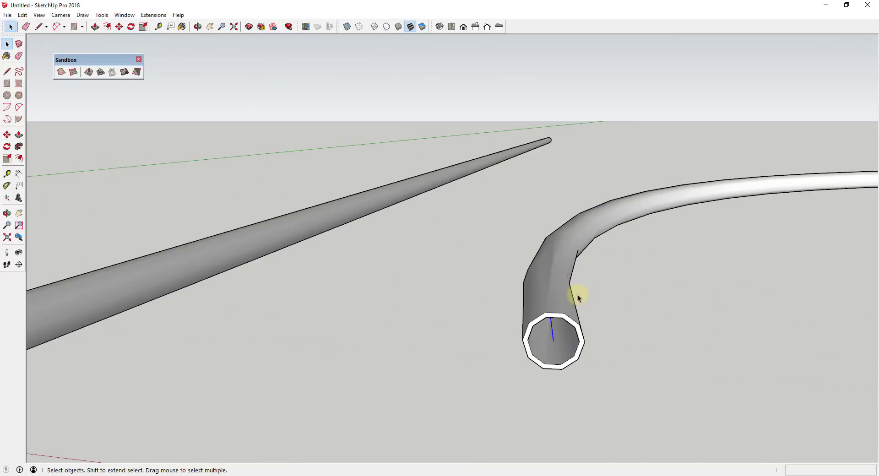
Step: Move the curved pipe group about 21' back, away from its arc path
{"action": "scroll", "coordinate": [635, 201], "scroll_direction": "down", "scroll_amount": 6}
{"action": "middle_click_drag", "start_coordinate": [641, 200], "coordinate": [690, 194]}
{"action": "scroll", "coordinate": [818, 199], "scroll_direction": "up", "scroll_amount": 3}
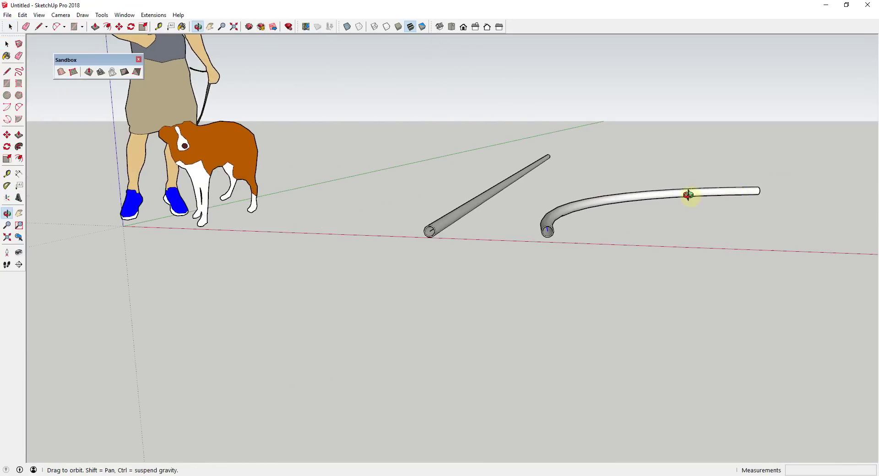
{"action": "left_click", "coordinate": [547, 228]}
{"action": "key", "text": "m"}
{"action": "left_click", "coordinate": [547, 226]}
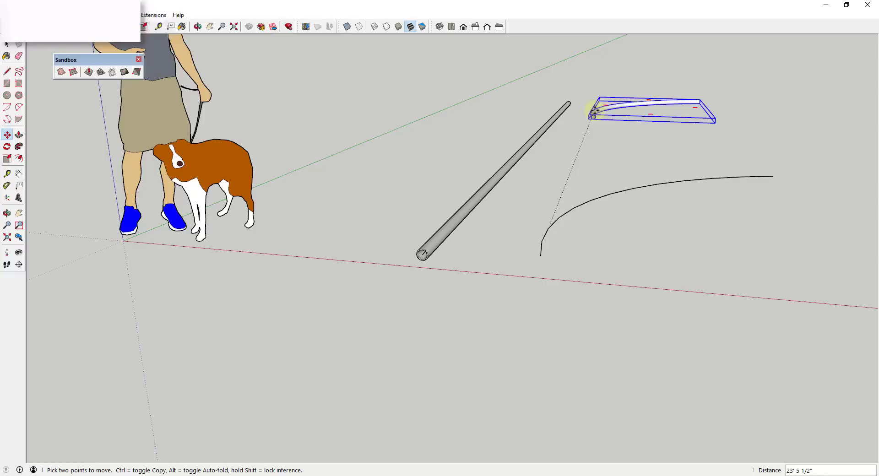
{"action": "left_click", "coordinate": [605, 120]}
{"action": "key", "text": "space"}
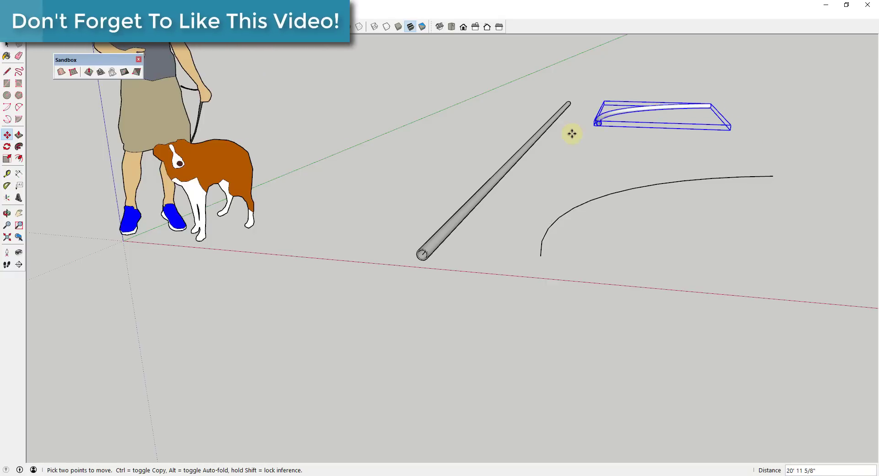
Step: Copy the bare arc about 5' 5" along the red axis, away from the figure
{"action": "scroll", "coordinate": [572, 135], "scroll_direction": "down", "scroll_amount": 5}
{"action": "middle_click_drag", "start_coordinate": [596, 151], "coordinate": [586, 174]}
{"action": "left_click", "coordinate": [586, 173]}
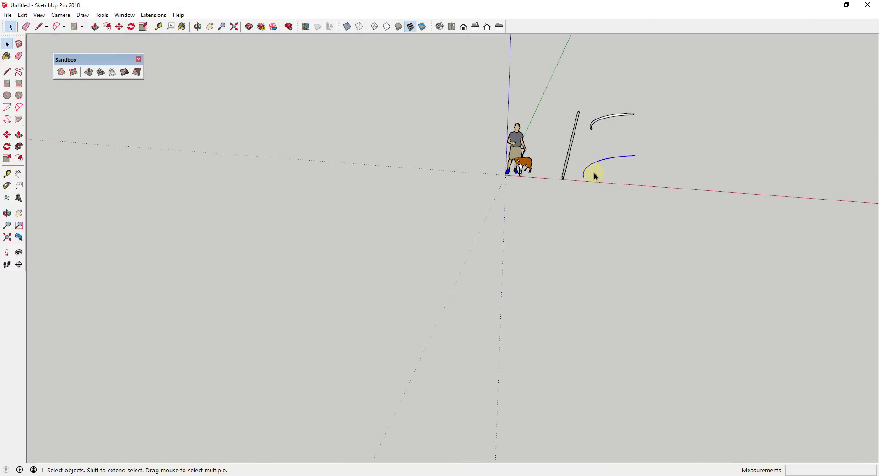
{"action": "key", "text": "m"}
{"action": "left_click", "coordinate": [585, 177]}
{"action": "key", "text": "ctrl"}
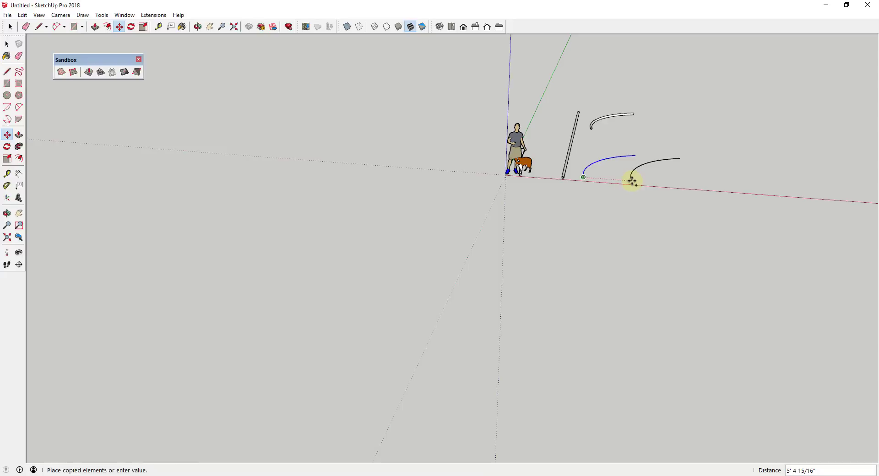
{"action": "left_click", "coordinate": [632, 181]}
{"action": "key", "text": "space"}
Step: Try to create pipes along both arcs at once with Pipe Along Path
{"action": "scroll", "coordinate": [663, 145], "scroll_direction": "up", "scroll_amount": 4}
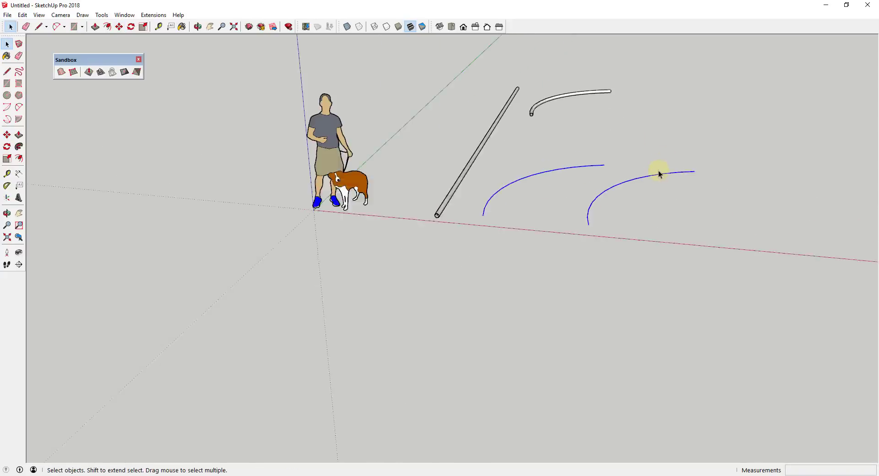
{"action": "left_click", "coordinate": [154, 15]}
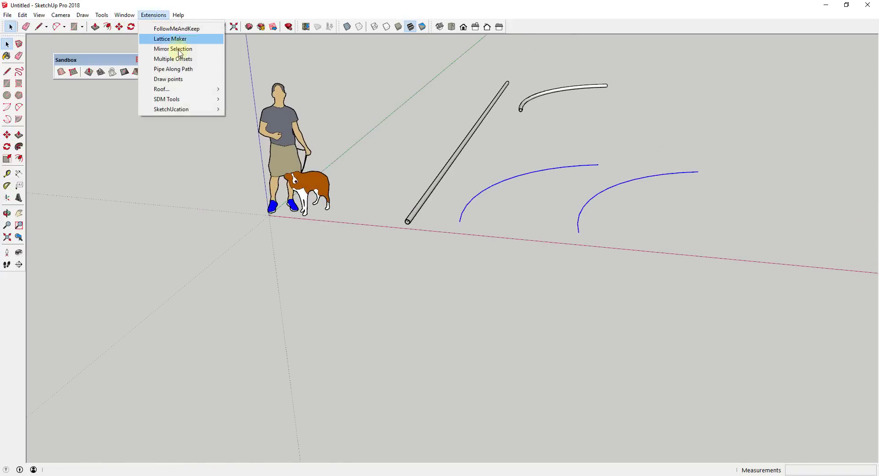
{"action": "left_click", "coordinate": [185, 69]}
{"action": "left_click", "coordinate": [386, 288]}
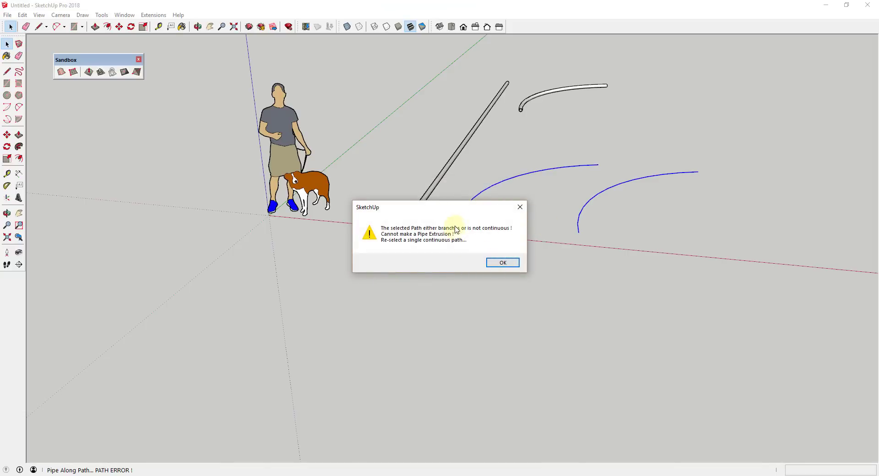
{"action": "left_click", "coordinate": [502, 262]}
Step: Convert both arcs to tubes of 3/4" diameter and precision 10, following curves, created as a group without individual tube groups
{"action": "scroll", "coordinate": [539, 190], "scroll_direction": "down", "scroll_amount": 3}
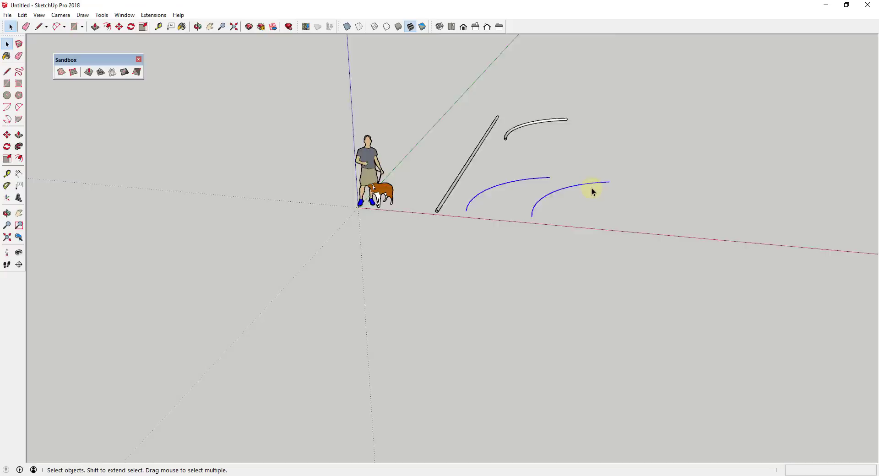
{"action": "scroll", "coordinate": [583, 191], "scroll_direction": "up", "scroll_amount": 5}
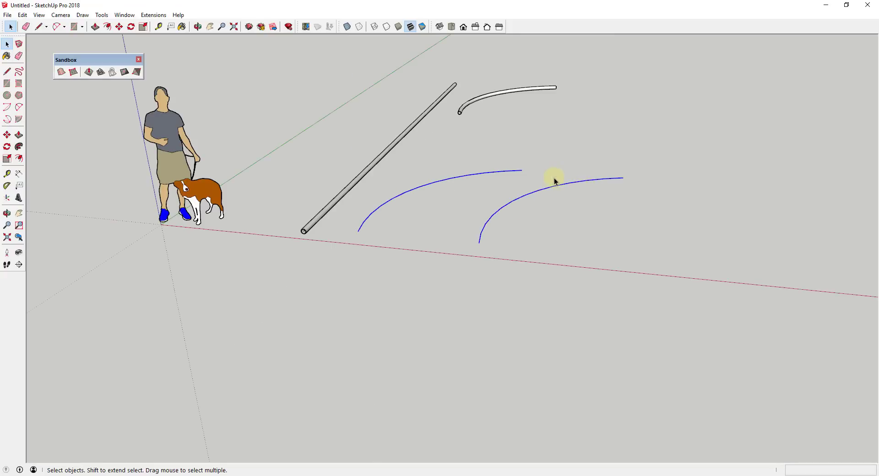
{"action": "scroll", "coordinate": [555, 181], "scroll_direction": "down", "scroll_amount": 3}
{"action": "scroll", "coordinate": [609, 165], "scroll_direction": "up", "scroll_amount": 1}
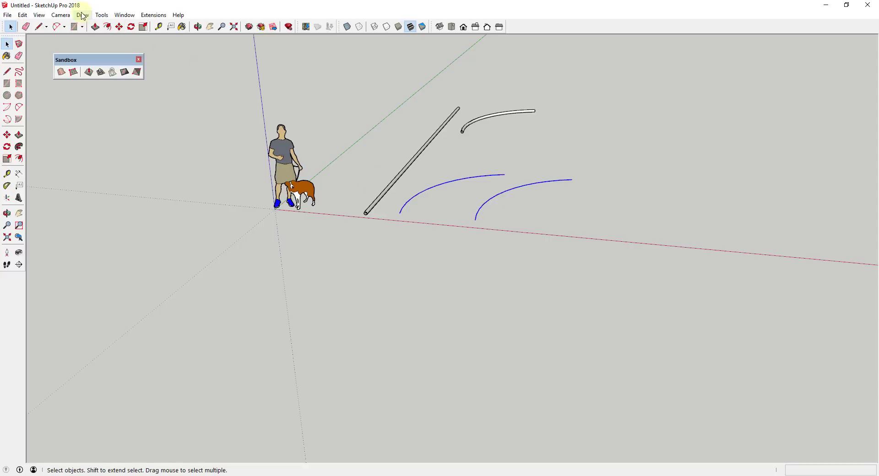
{"action": "left_click", "coordinate": [101, 14]}
{"action": "left_click", "coordinate": [167, 226]}
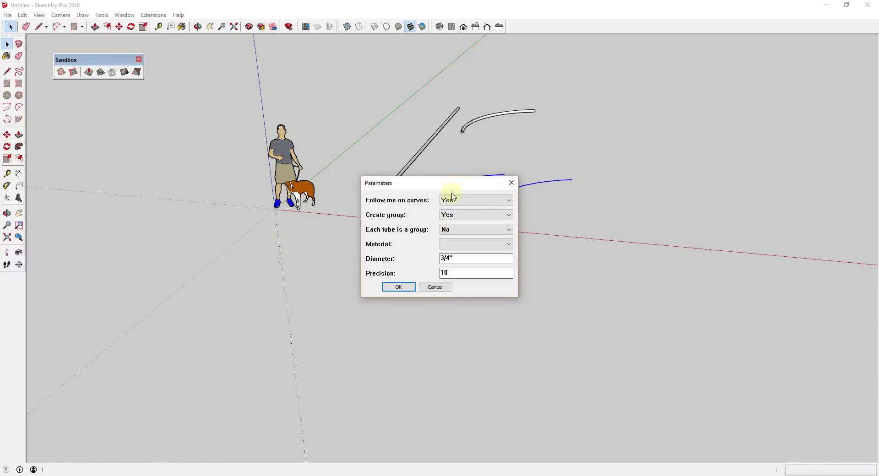
{"action": "left_click_drag", "start_coordinate": [456, 185], "coordinate": [513, 242]}
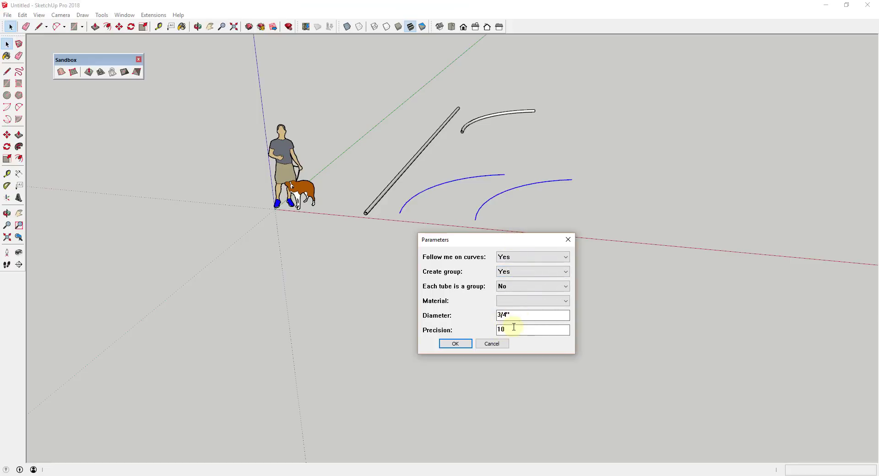
{"action": "left_click", "coordinate": [460, 347]}
{"action": "left_click", "coordinate": [494, 261]}
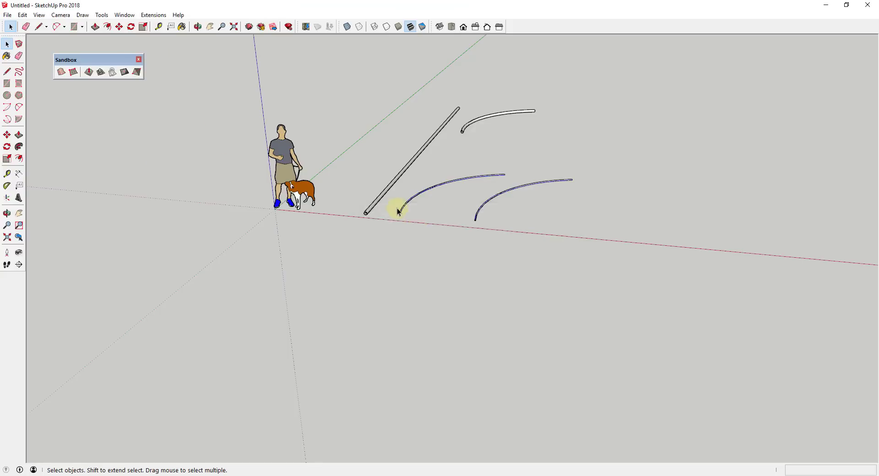
Step: Inspect the two thin tubes along the arcs and undo their creation
{"action": "scroll", "coordinate": [423, 209], "scroll_direction": "up", "scroll_amount": 6}
{"action": "scroll", "coordinate": [800, 219], "scroll_direction": "up", "scroll_amount": 5}
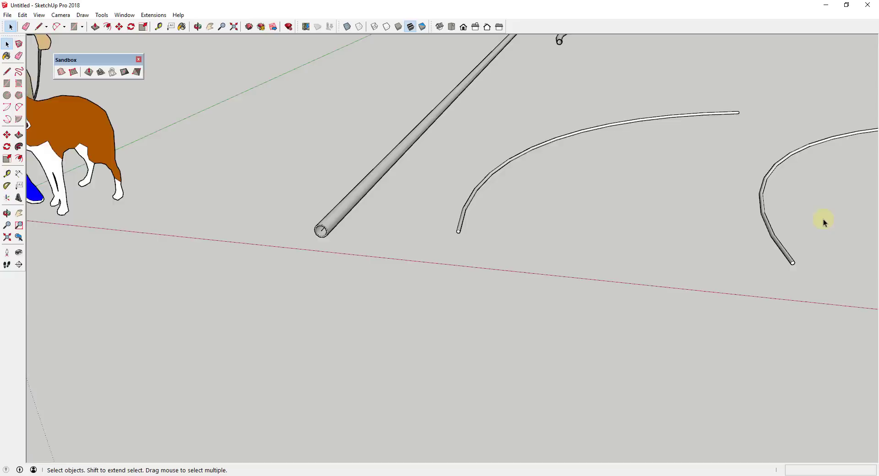
{"action": "scroll", "coordinate": [520, 153], "scroll_direction": "down", "scroll_amount": 3}
{"action": "scroll", "coordinate": [701, 160], "scroll_direction": "up", "scroll_amount": 3}
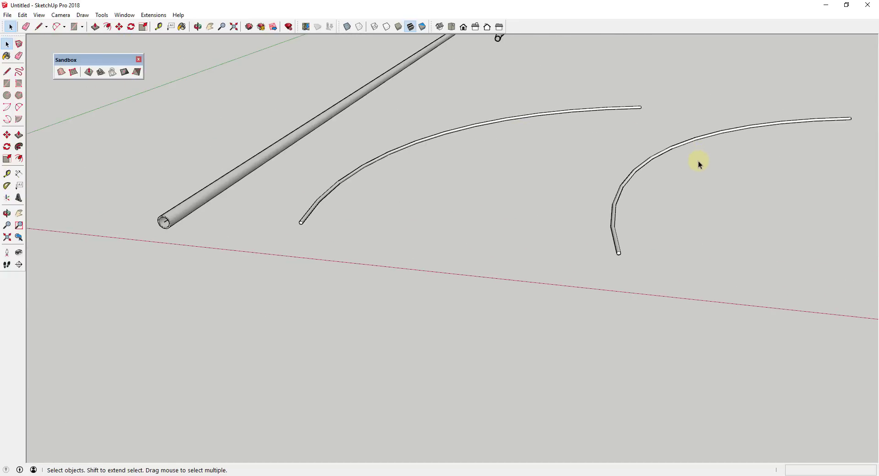
{"action": "key", "text": "ctrl+z"}
{"action": "scroll", "coordinate": [684, 166], "scroll_direction": "down", "scroll_amount": 3}
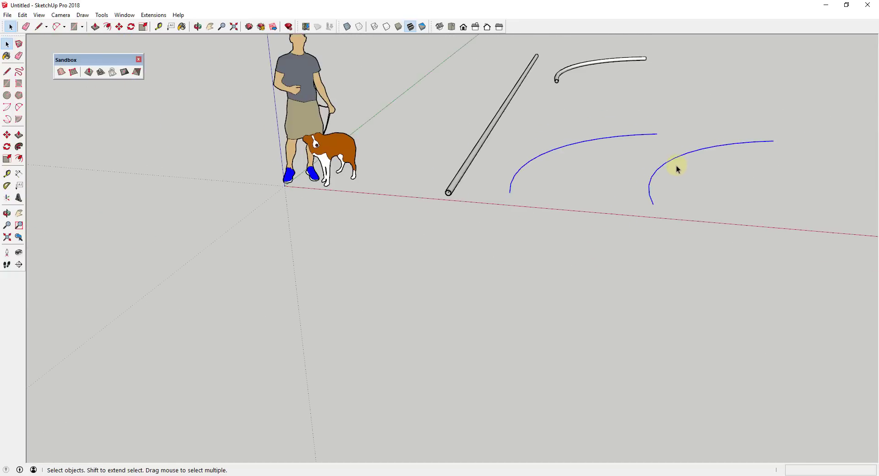
Step: Convert both selected arcs to tubes of 3" diameter and precision 10, following curves, created as a group without individual tube groups
{"action": "left_click", "coordinate": [102, 14]}
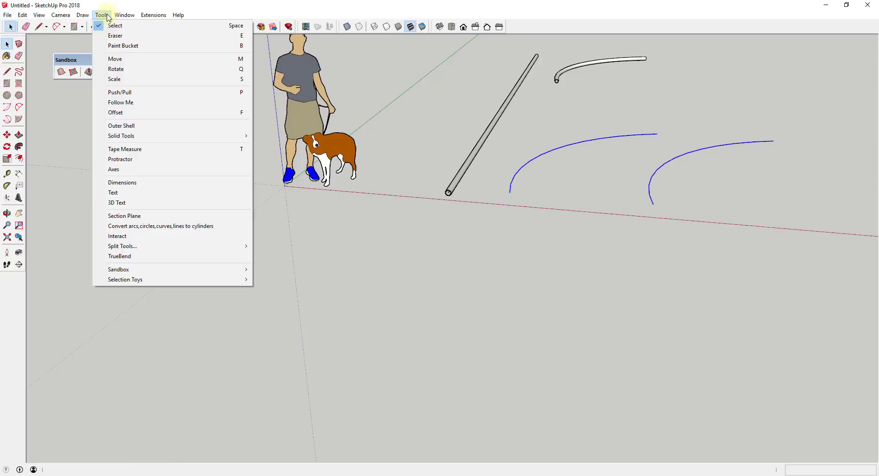
{"action": "left_click", "coordinate": [159, 227]}
{"action": "left_click_drag", "start_coordinate": [488, 259], "coordinate": [402, 251]}
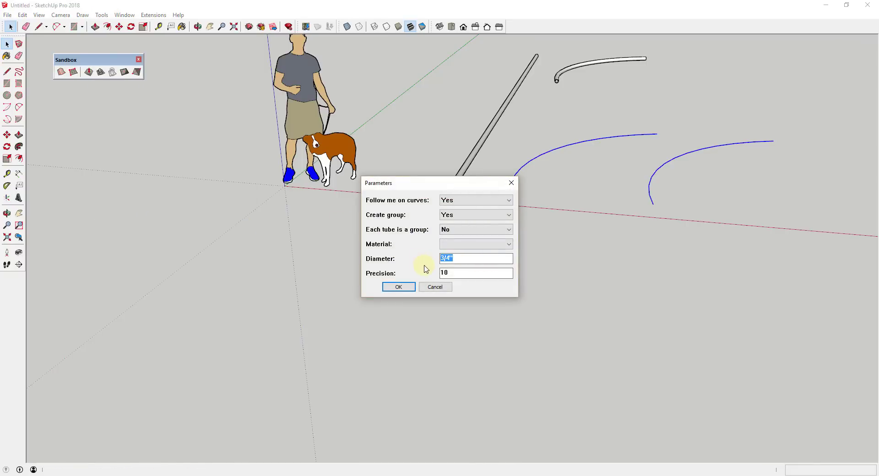
{"action": "type", "text": "3"}
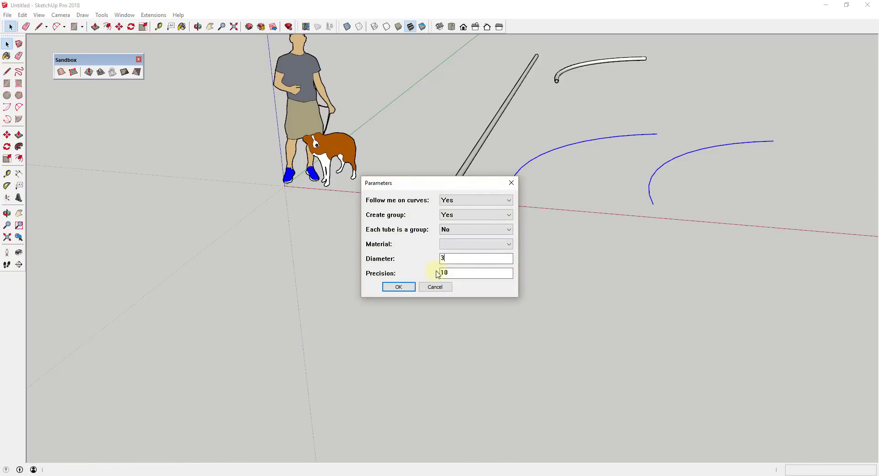
{"action": "left_click", "coordinate": [402, 288]}
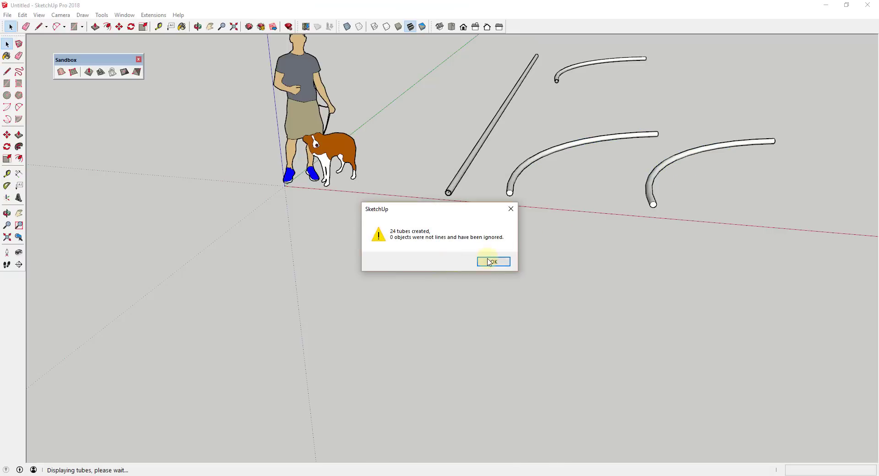
{"action": "left_click", "coordinate": [489, 262]}
{"action": "scroll", "coordinate": [696, 137], "scroll_direction": "down", "scroll_amount": 3}
{"action": "scroll", "coordinate": [607, 128], "scroll_direction": "up", "scroll_amount": 3}
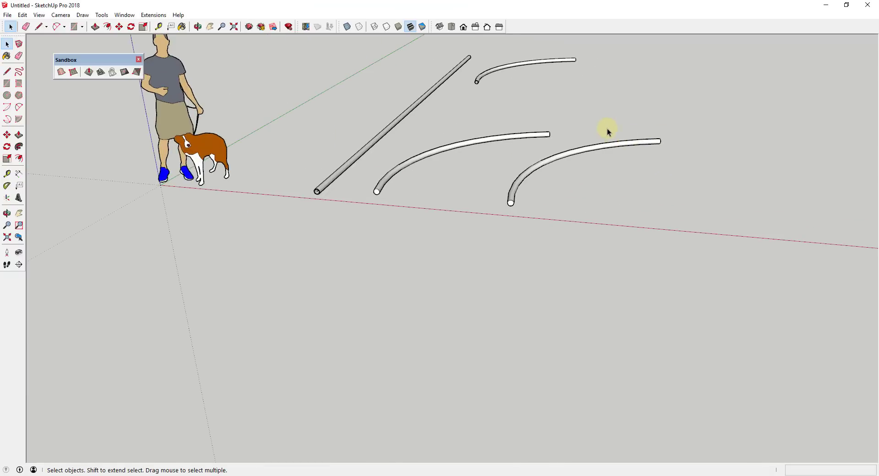
Step: Draw a flat Sandbox grid from scratch beside the red axis, in the open area beyond the arc tubes
{"action": "scroll", "coordinate": [600, 123], "scroll_direction": "down", "scroll_amount": 3}
{"action": "middle_click_drag", "start_coordinate": [604, 119], "coordinate": [486, 190]}
{"action": "scroll", "coordinate": [463, 177], "scroll_direction": "down", "scroll_amount": 2}
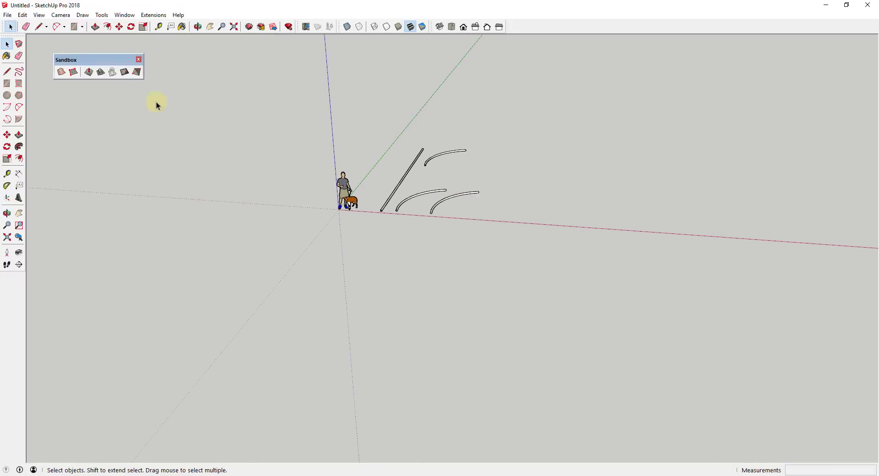
{"action": "left_click", "coordinate": [72, 72]}
{"action": "left_click", "coordinate": [523, 214]}
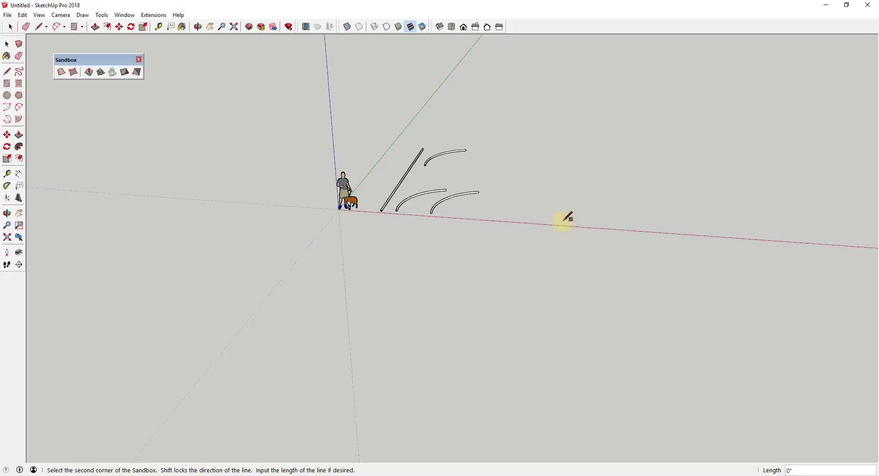
{"action": "left_click", "coordinate": [805, 235]}
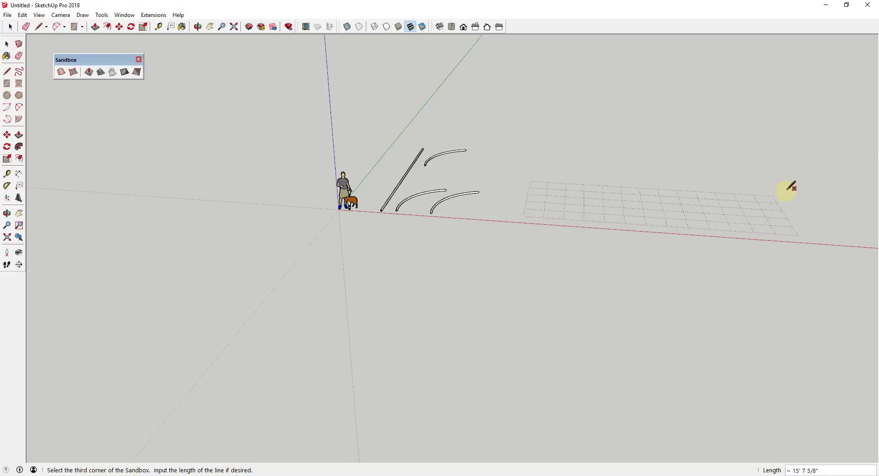
{"action": "left_click", "coordinate": [749, 114]}
{"action": "key", "text": "space"}
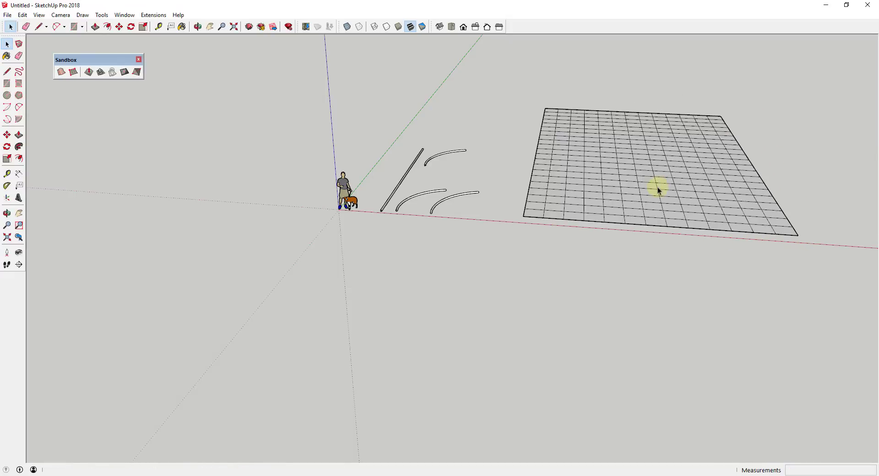
Step: Inside the grid group, smoove with a 30' radius, raising the far corner near the green axis and lowering the diagonally opposite corner
{"action": "double_click", "coordinate": [658, 187]}
{"action": "left_click", "coordinate": [88, 72]}
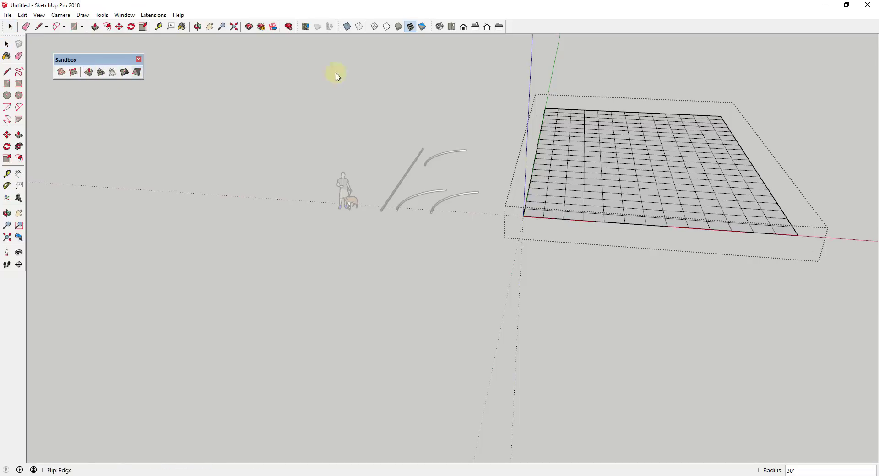
{"action": "left_click", "coordinate": [562, 114]}
{"action": "left_click", "coordinate": [560, 82]}
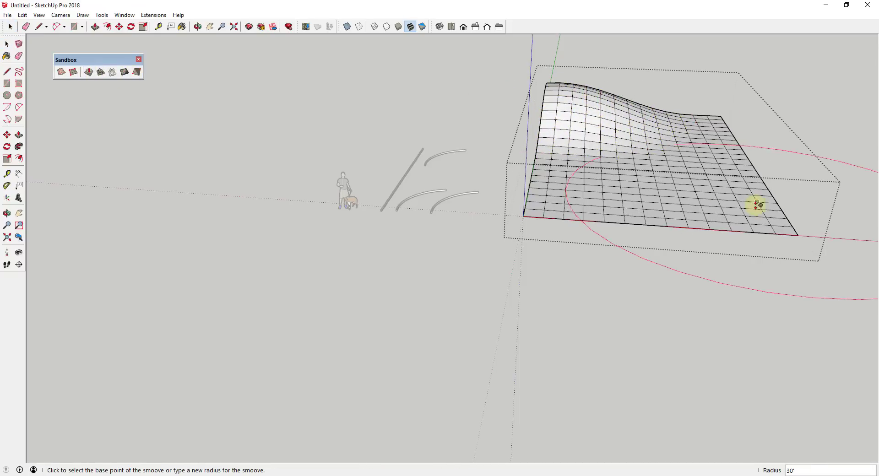
{"action": "left_click", "coordinate": [756, 203]}
{"action": "left_click", "coordinate": [769, 243]}
{"action": "key", "text": "space"}
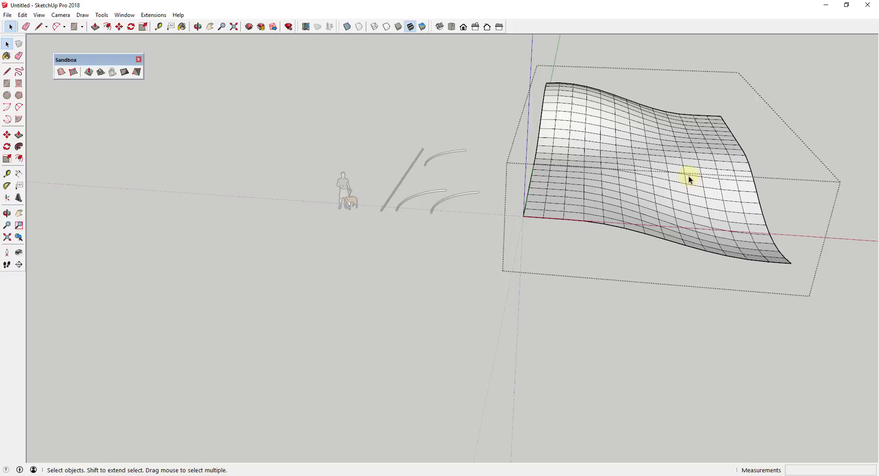
Step: Convert all edges of the curved grid, leaving its faces out of the selection, to tubes of 3" diameter and precision 10
{"action": "triple_click", "coordinate": [643, 178]}
{"action": "right_click", "coordinate": [630, 179]}
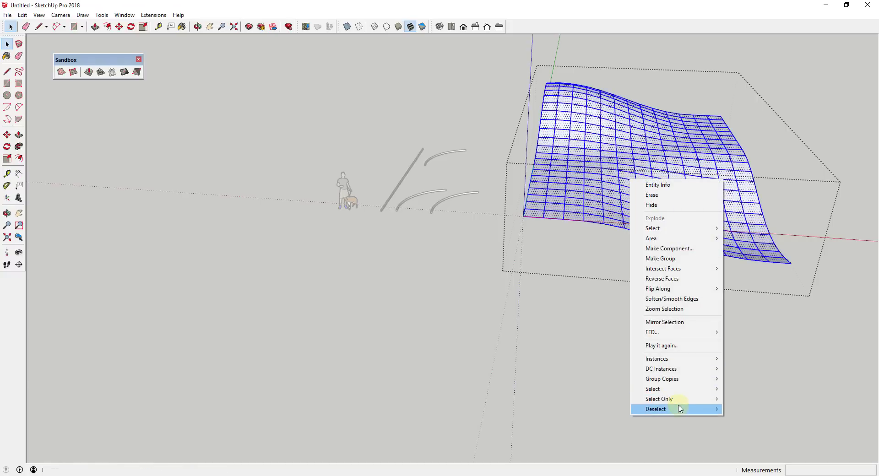
{"action": "mouse_move", "coordinate": [679, 408]}
{"action": "left_click", "coordinate": [739, 157]}
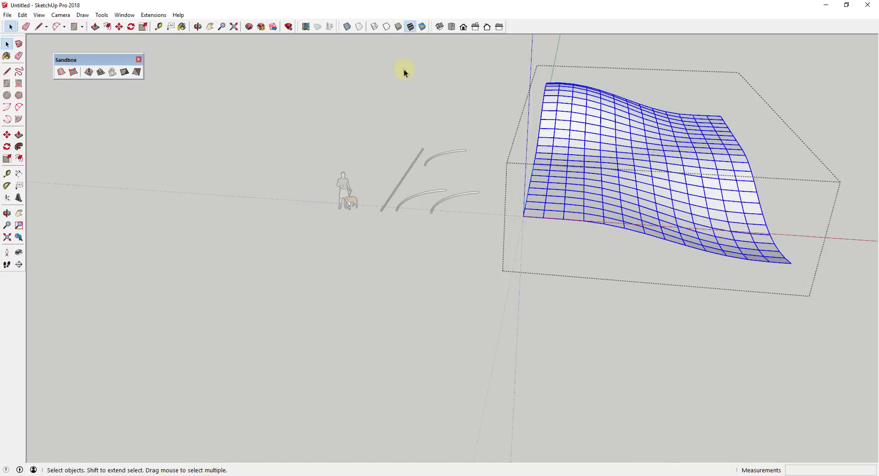
{"action": "left_click", "coordinate": [154, 15]}
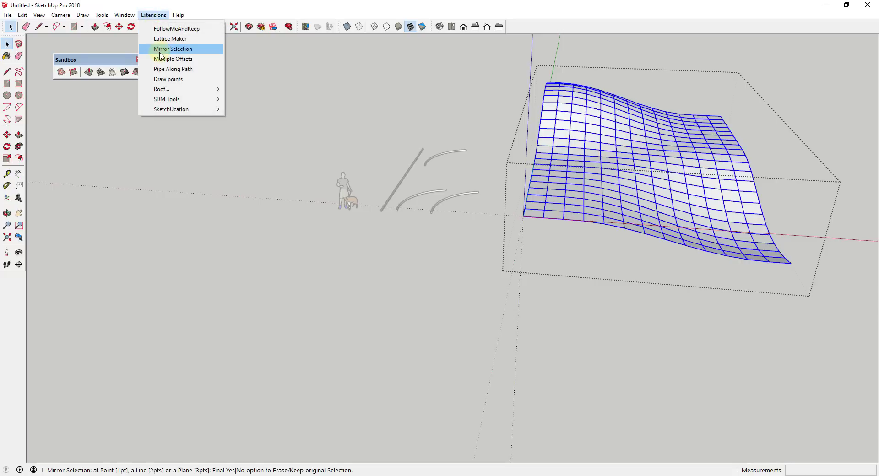
{"action": "mouse_move", "coordinate": [102, 15]}
{"action": "left_click", "coordinate": [153, 226]}
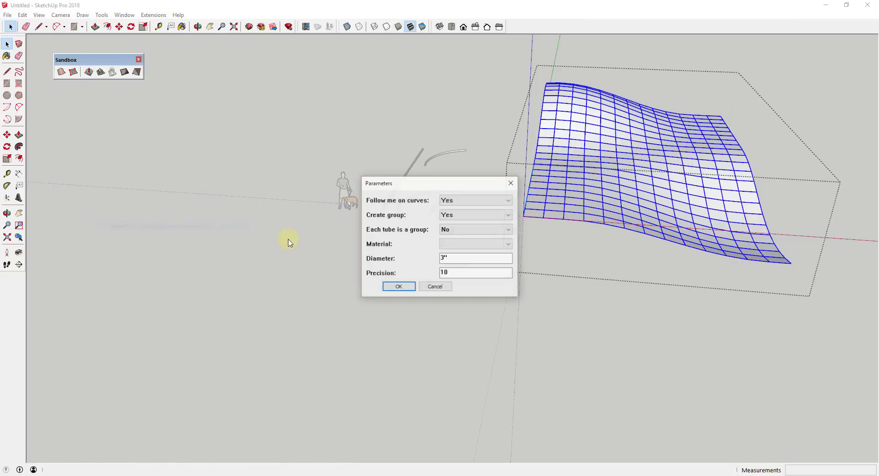
{"action": "left_click", "coordinate": [406, 288]}
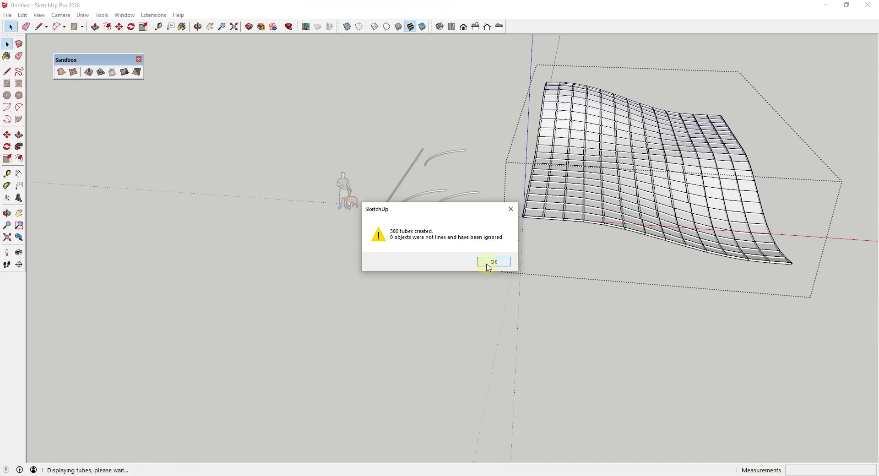
{"action": "left_click", "coordinate": [493, 262]}
Step: Examine the tube lattice on the curved grid, checking the tube joints along its edges and intersections, and leave the group
{"action": "scroll", "coordinate": [726, 176], "scroll_direction": "up", "scroll_amount": 5}
{"action": "middle_click_drag", "start_coordinate": [726, 176], "coordinate": [510, 314]}
{"action": "scroll", "coordinate": [510, 314], "scroll_direction": "up", "scroll_amount": 3}
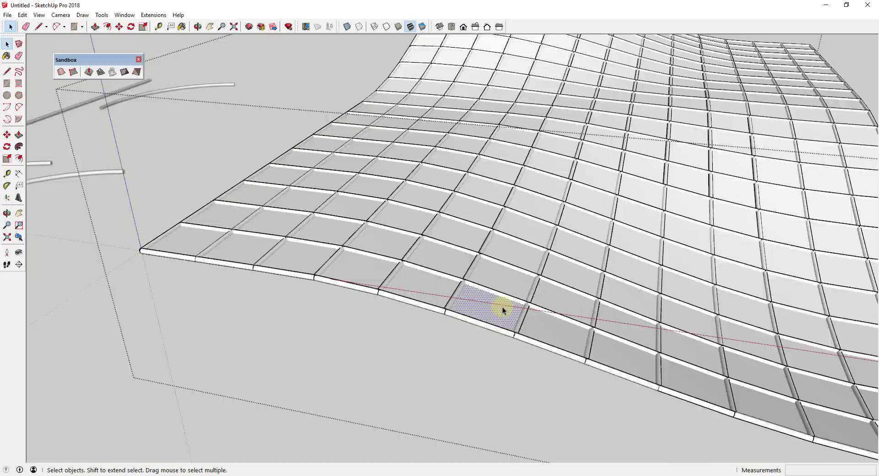
{"action": "scroll", "coordinate": [501, 307], "scroll_direction": "down", "scroll_amount": 5}
{"action": "middle_click_drag", "start_coordinate": [507, 306], "coordinate": [533, 321]}
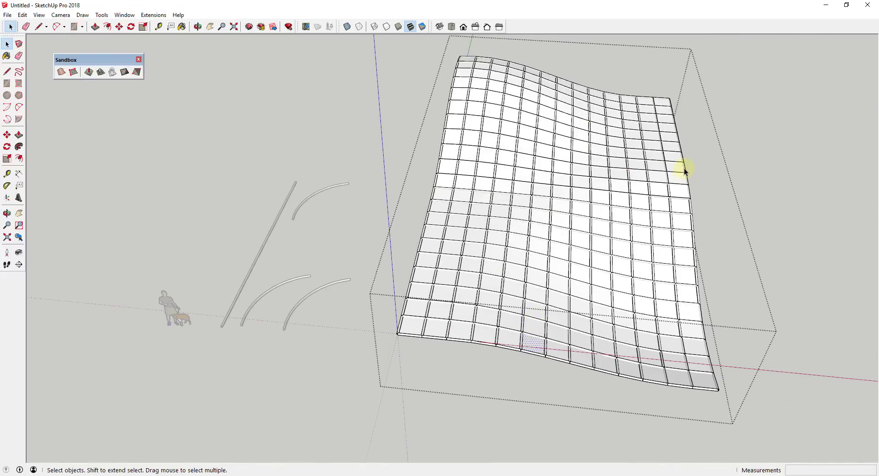
{"action": "scroll", "coordinate": [694, 201], "scroll_direction": "up", "scroll_amount": 10}
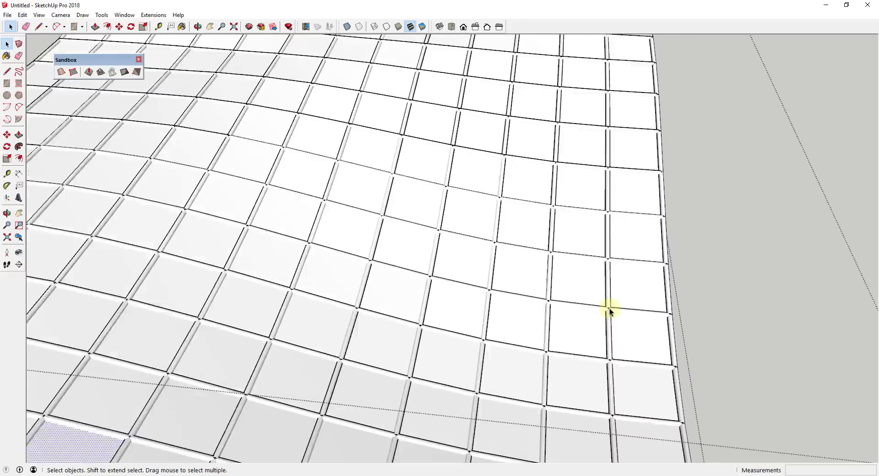
{"action": "scroll", "coordinate": [609, 311], "scroll_direction": "down", "scroll_amount": 10}
{"action": "middle_click_drag", "start_coordinate": [634, 290], "coordinate": [587, 205]}
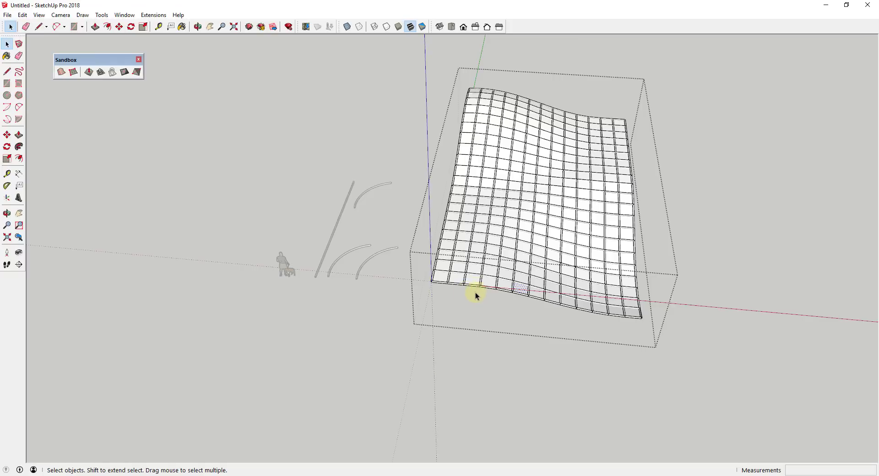
{"action": "scroll", "coordinate": [475, 291], "scroll_direction": "up", "scroll_amount": 8}
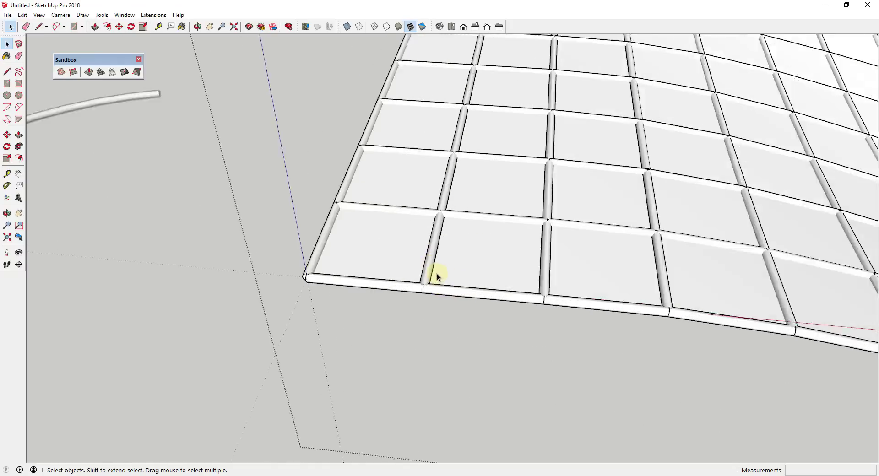
{"action": "scroll", "coordinate": [425, 288], "scroll_direction": "down", "scroll_amount": 10}
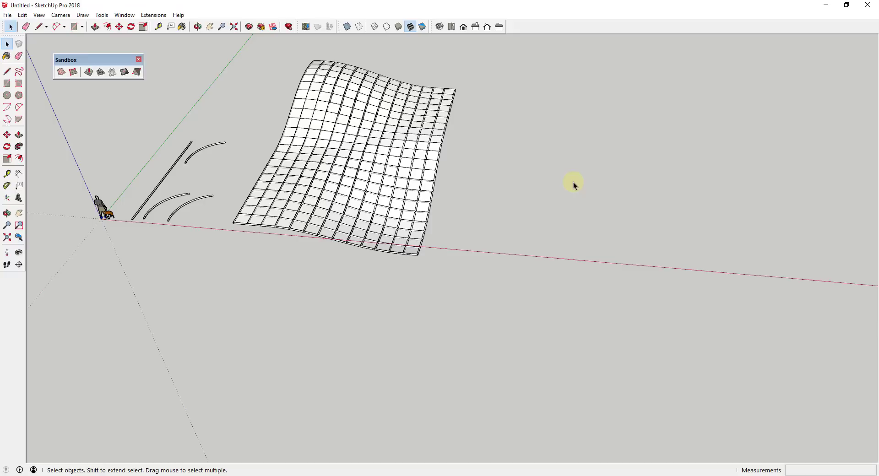
Step: Draw a two-point arc with a bulge of about 9' 9" beyond the curved grid, its endpoints parallel to the red axis
{"action": "key", "text": "a"}
{"action": "left_click", "coordinate": [511, 242]}
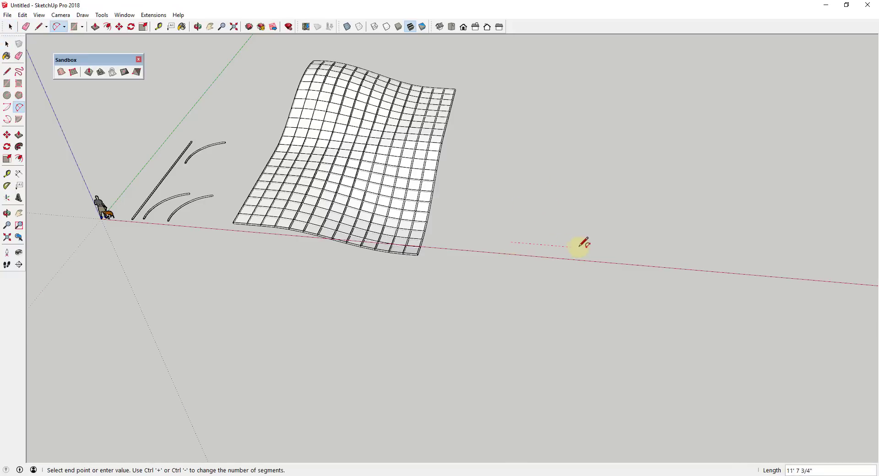
{"action": "left_click", "coordinate": [597, 249]}
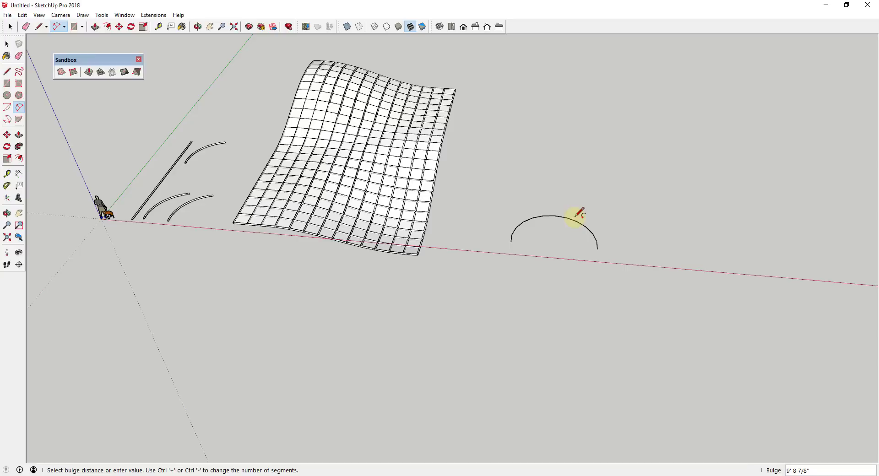
{"action": "left_click", "coordinate": [575, 216]}
{"action": "key", "text": "space"}
Step: Copy the new arc farther along the red axis, away from the curved grid
{"action": "left_click", "coordinate": [578, 222]}
{"action": "key", "text": "m"}
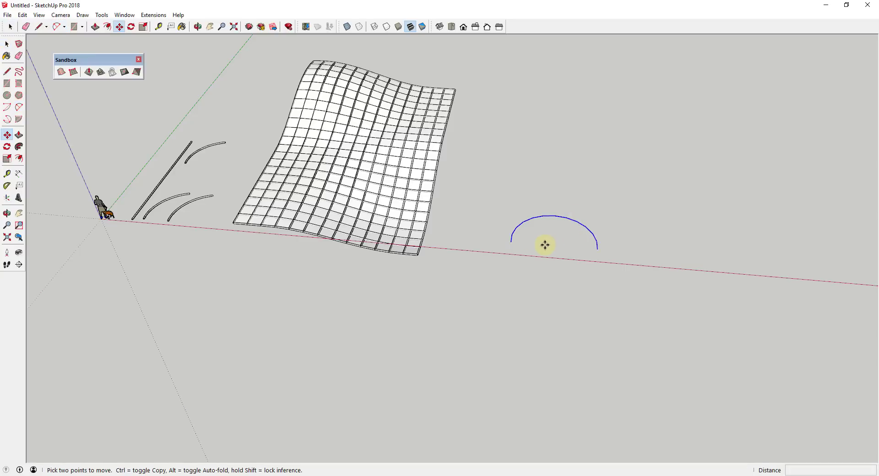
{"action": "left_click", "coordinate": [508, 242]}
{"action": "key", "text": "ctrl"}
{"action": "left_click", "coordinate": [657, 248]}
{"action": "key", "text": "space"}
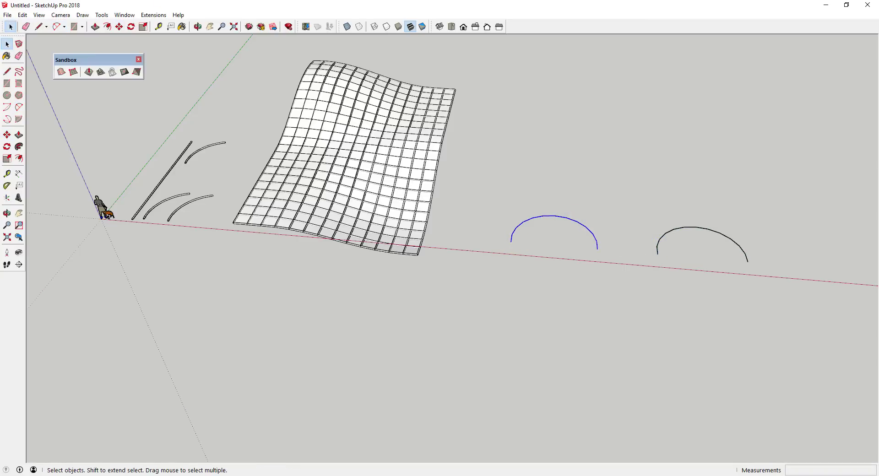
Step: Convert the original of the two new arcs to a tube of 3" diameter and precision 10, with following curves enabled
{"action": "left_click", "coordinate": [124, 15]}
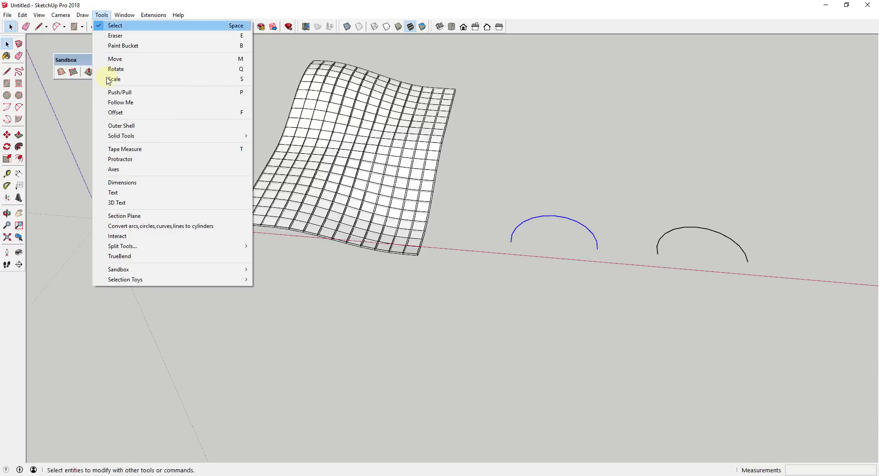
{"action": "left_click", "coordinate": [162, 226]}
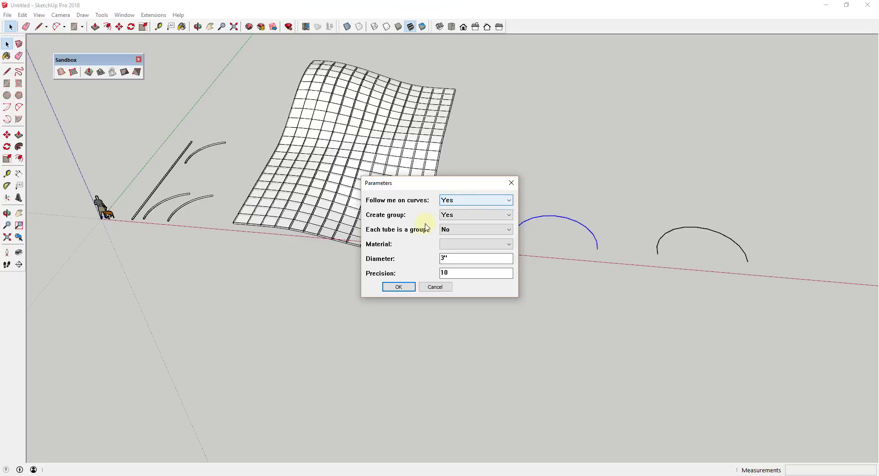
{"action": "left_click", "coordinate": [404, 290]}
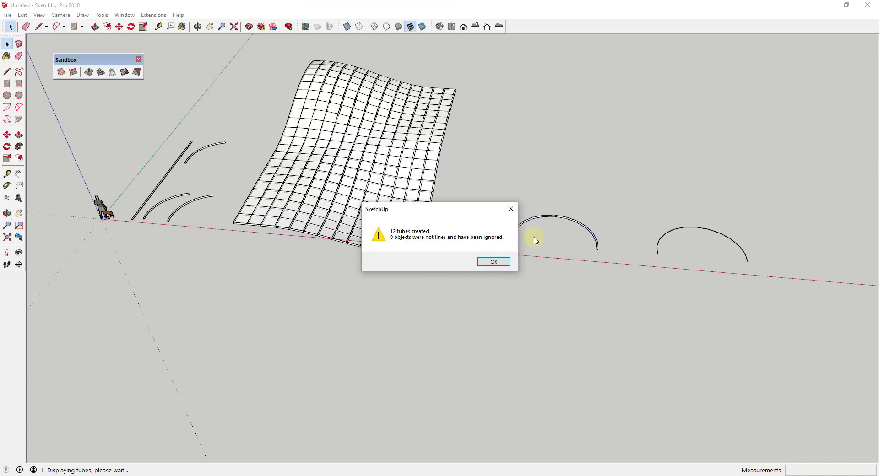
{"action": "left_click", "coordinate": [493, 262]}
{"action": "scroll", "coordinate": [537, 238], "scroll_direction": "up", "scroll_amount": 10}
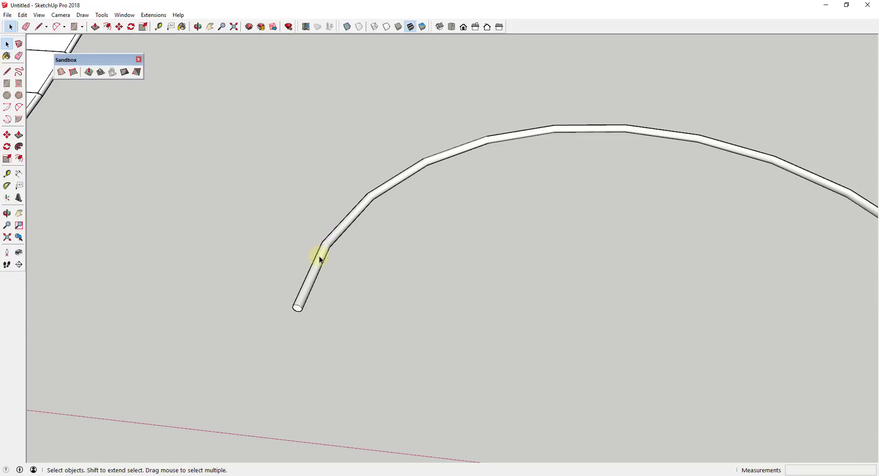
Step: Explode the copied arc's curve into separate line segments
{"action": "scroll", "coordinate": [462, 153], "scroll_direction": "down", "scroll_amount": 10}
{"action": "mouse_move", "coordinate": [411, 153]}
{"action": "middle_mouse_down"}
{"action": "mouse_move", "coordinate": [614, 152]}
{"action": "mouse_move", "coordinate": [532, 198]}
{"action": "middle_mouse_up"}
{"action": "right_click", "coordinate": [526, 171]}
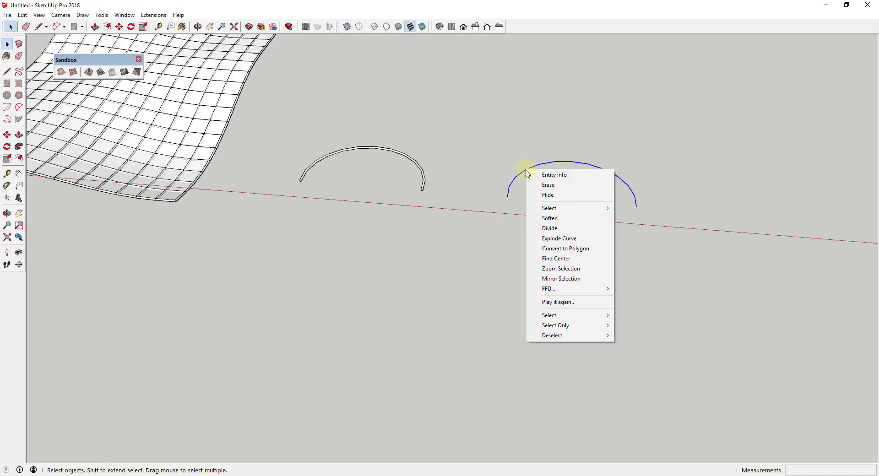
{"action": "left_click", "coordinate": [556, 238]}
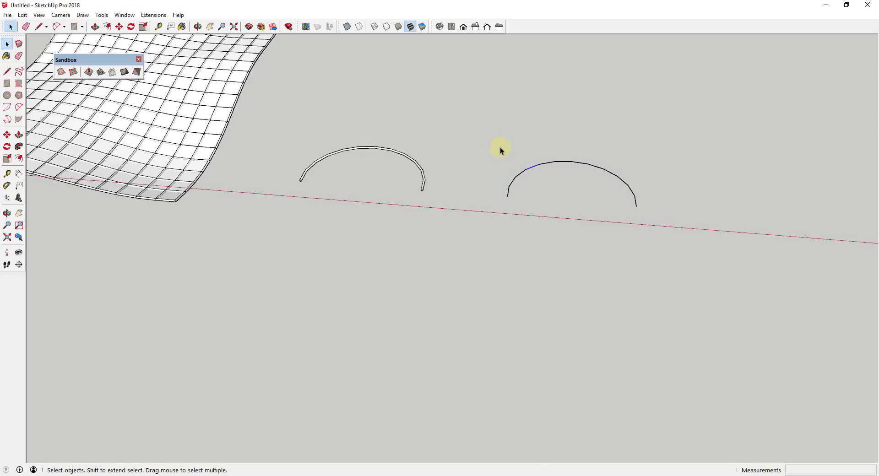
Step: Convert the exploded arc's segments to grouped tubes of 3" diameter and precision 10, with following curves enabled
{"action": "left_click_drag", "start_coordinate": [488, 138], "coordinate": [691, 265]}
{"action": "left_click", "coordinate": [96, 17]}
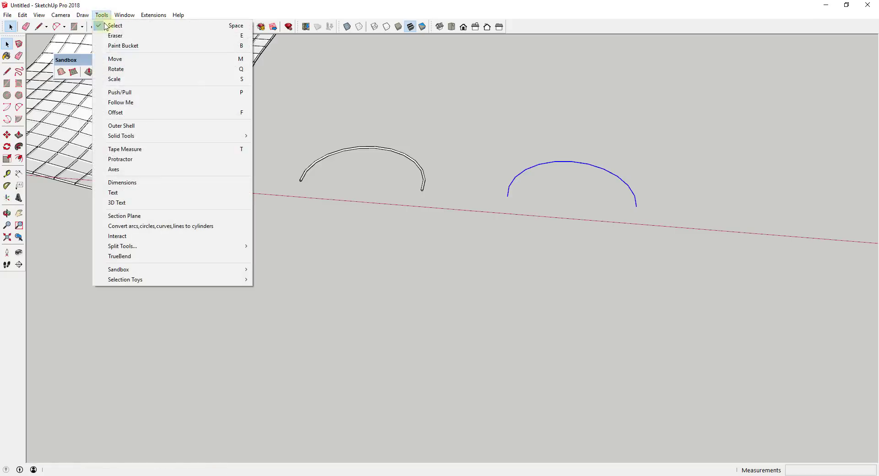
{"action": "left_click", "coordinate": [167, 229]}
{"action": "left_click", "coordinate": [396, 287]}
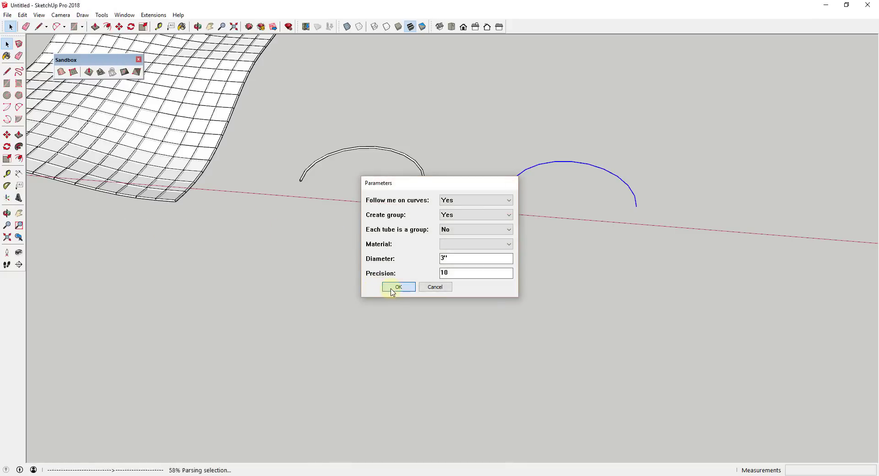
{"action": "left_click", "coordinate": [494, 262]}
Step: Examine the joints between the tube segments of the converted exploded arc from several angles
{"action": "scroll", "coordinate": [516, 212], "scroll_direction": "up", "scroll_amount": 8}
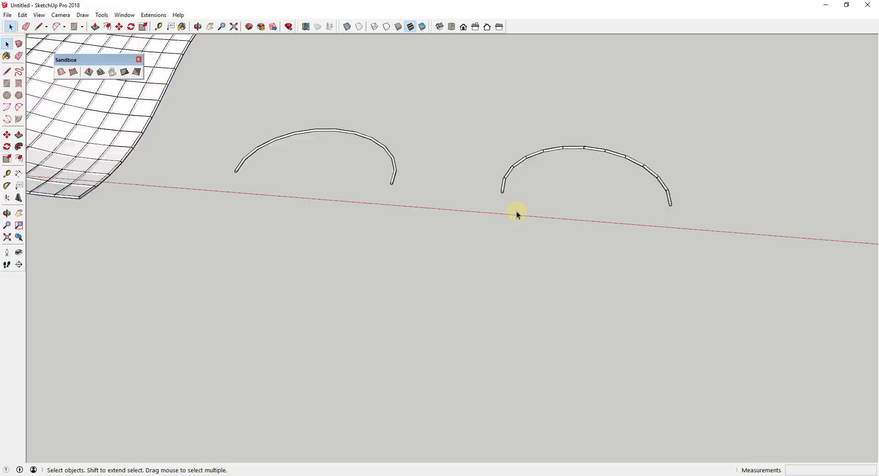
{"action": "scroll", "coordinate": [562, 203], "scroll_direction": "up", "scroll_amount": 3}
{"action": "scroll", "coordinate": [499, 256], "scroll_direction": "down", "scroll_amount": 2}
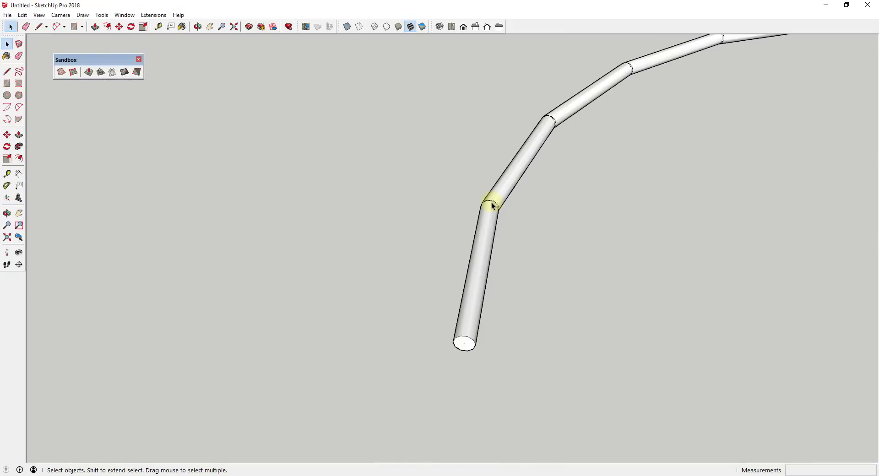
{"action": "scroll", "coordinate": [495, 204], "scroll_direction": "up", "scroll_amount": 5}
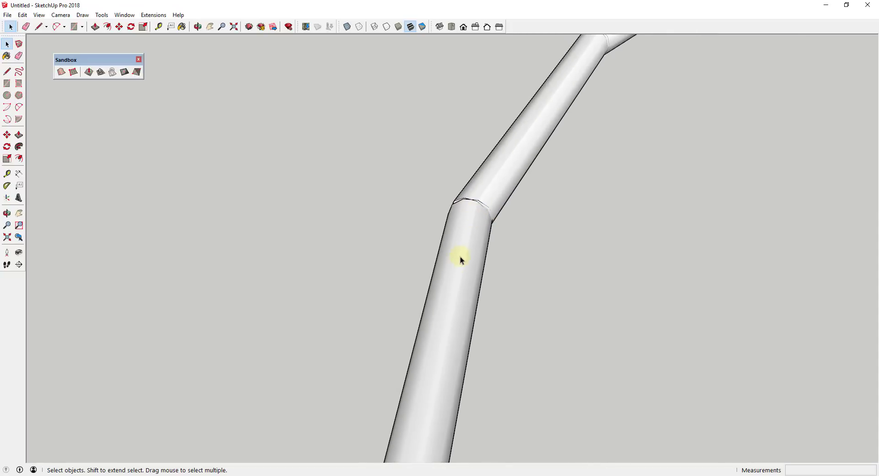
{"action": "scroll", "coordinate": [460, 277], "scroll_direction": "down", "scroll_amount": 2}
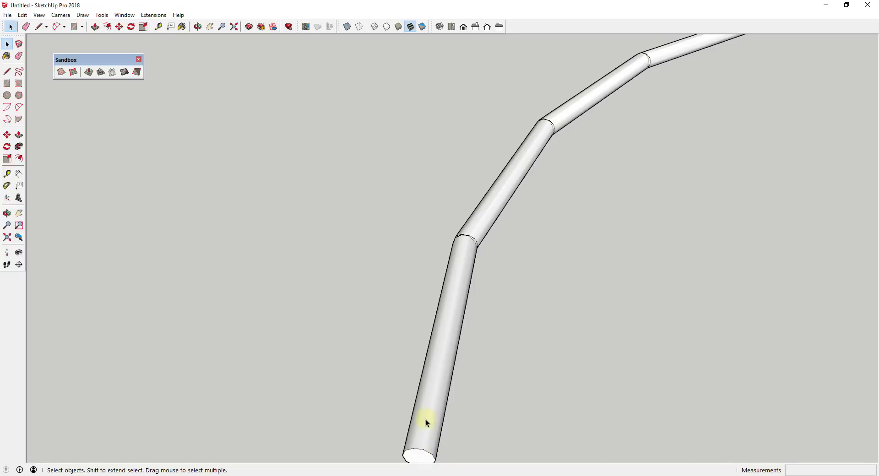
{"action": "scroll", "coordinate": [567, 125], "scroll_direction": "up", "scroll_amount": 3}
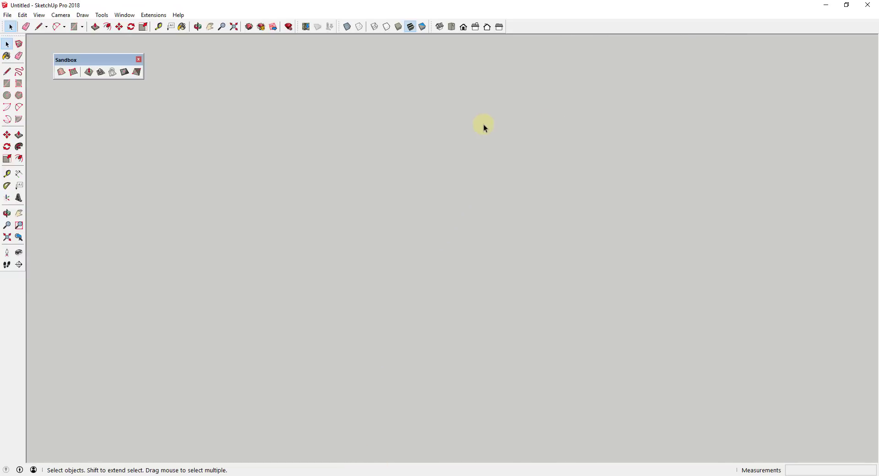
{"action": "scroll", "coordinate": [482, 125], "scroll_direction": "down", "scroll_amount": 5}
{"action": "scroll", "coordinate": [468, 123], "scroll_direction": "up", "scroll_amount": 6}
{"action": "scroll", "coordinate": [471, 126], "scroll_direction": "down", "scroll_amount": 3}
{"action": "middle_click_drag", "start_coordinate": [474, 135], "coordinate": [842, 105]}
{"action": "middle_click_drag", "start_coordinate": [410, 183], "coordinate": [307, 224]}
{"action": "scroll", "coordinate": [308, 224], "scroll_direction": "down", "scroll_amount": 3}
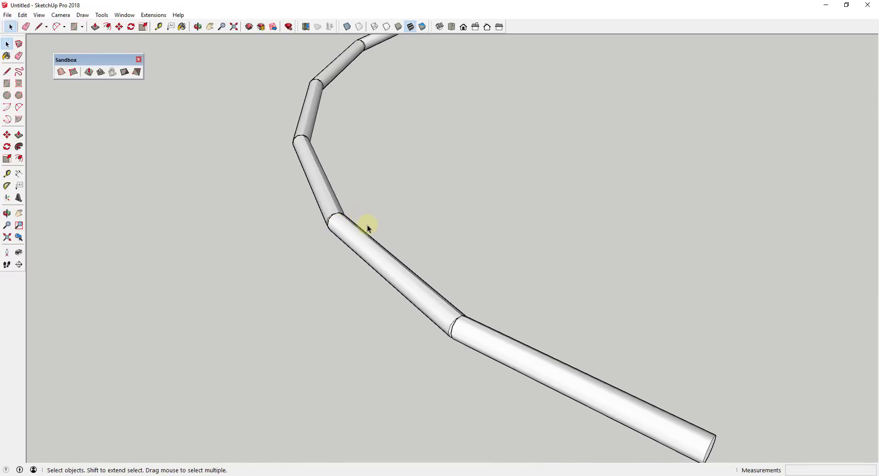
Step: Move the segmented tube group off the exploded arc, farther along the red axis
{"action": "left_click", "coordinate": [384, 272]}
{"action": "middle_click_drag", "start_coordinate": [385, 273], "coordinate": [396, 309]}
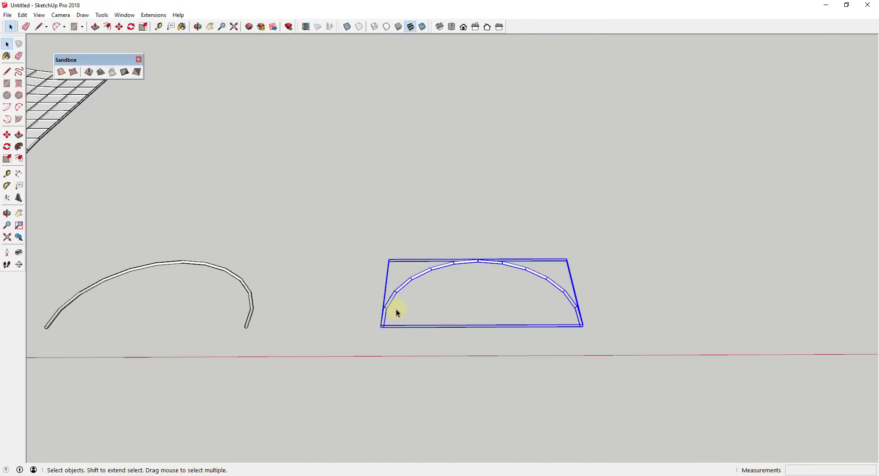
{"action": "key", "text": "m"}
{"action": "left_click", "coordinate": [386, 322]}
{"action": "key", "text": "ctrl"}
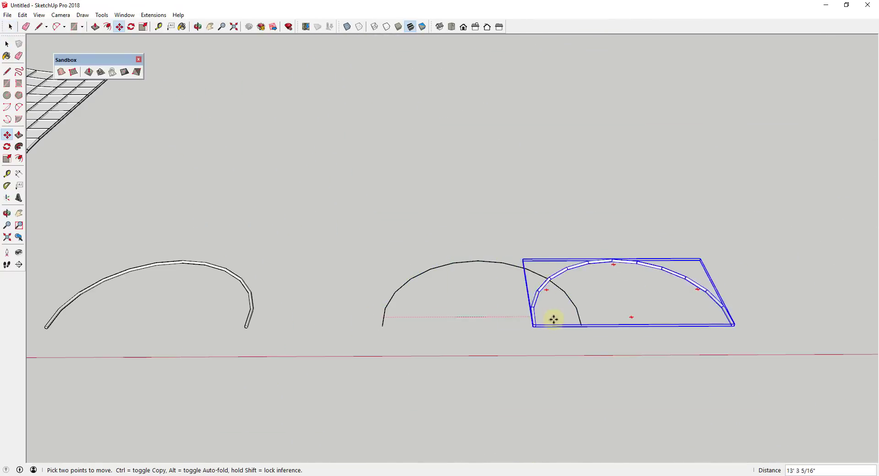
{"action": "left_click", "coordinate": [672, 315]}
{"action": "key", "text": "space"}
Step: Run Pipe Along Path on the exploded arc with 3" outside diameter, 2 1/2" inside diameter and 10 segments
{"action": "left_click", "coordinate": [386, 318]}
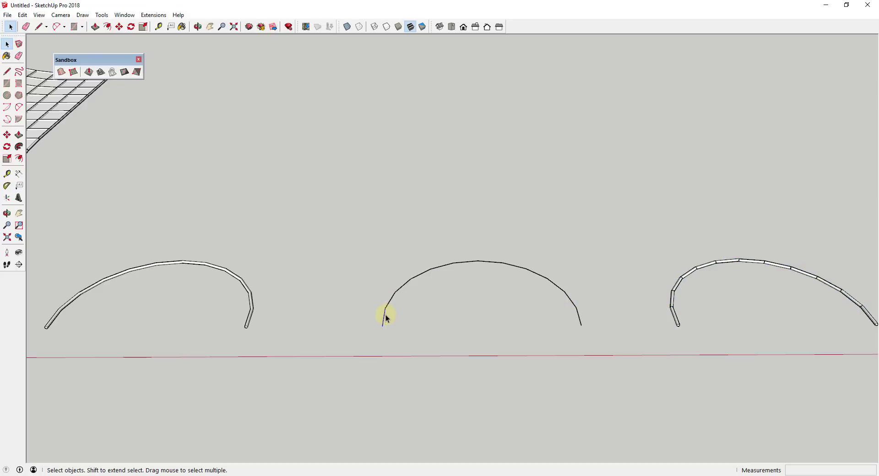
{"action": "left_click_drag", "start_coordinate": [365, 232], "coordinate": [645, 390]}
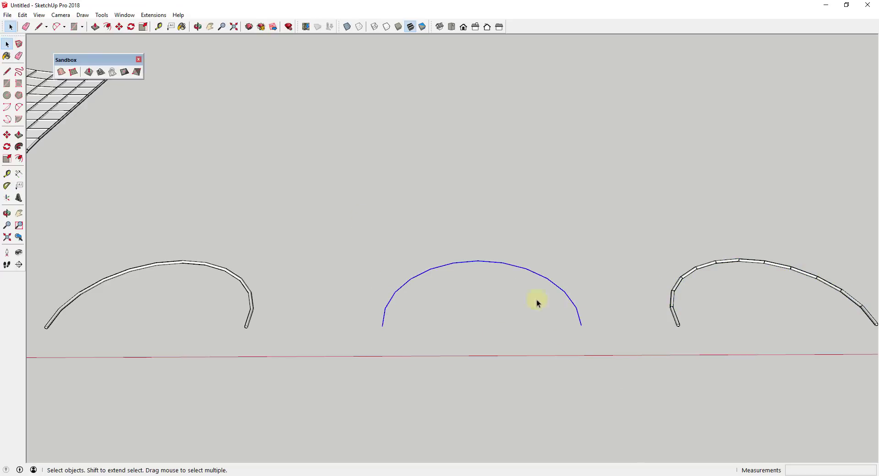
{"action": "left_click", "coordinate": [149, 11]}
{"action": "left_click", "coordinate": [182, 71]}
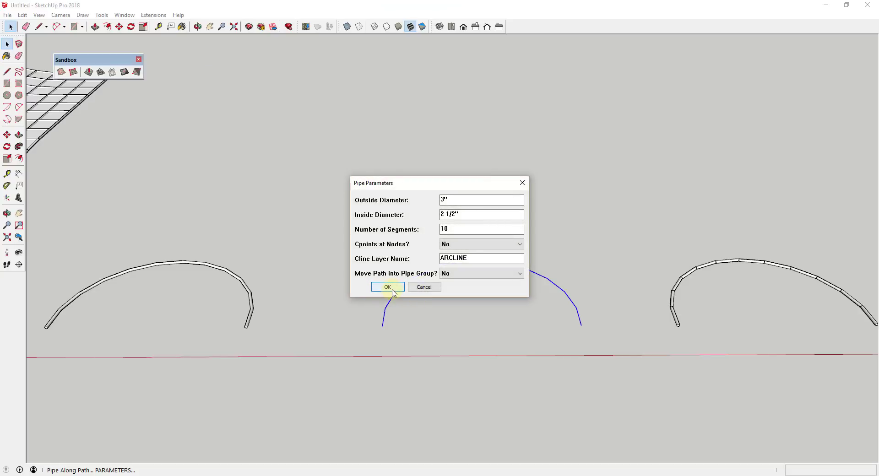
{"action": "left_click", "coordinate": [388, 287]}
Step: Inspect the joints of the new hollow pipe and compare it with the tubes on both sides
{"action": "scroll", "coordinate": [392, 312], "scroll_direction": "up", "scroll_amount": 10}
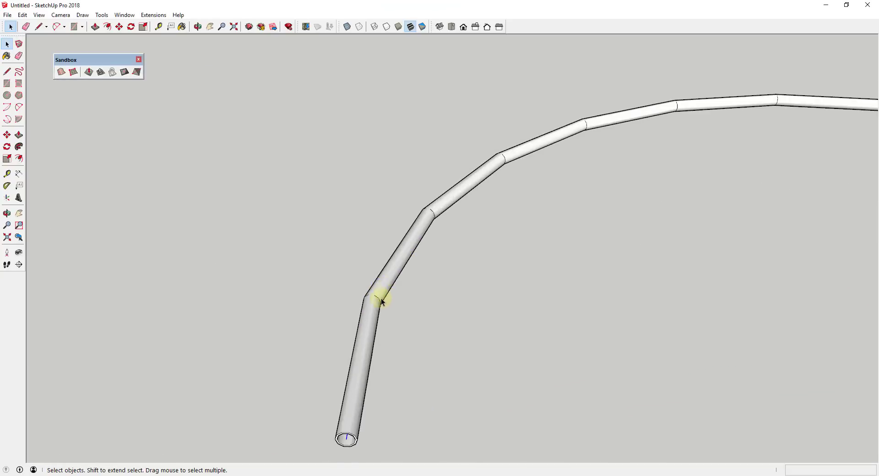
{"action": "middle_click_drag", "start_coordinate": [353, 298], "coordinate": [485, 325]}
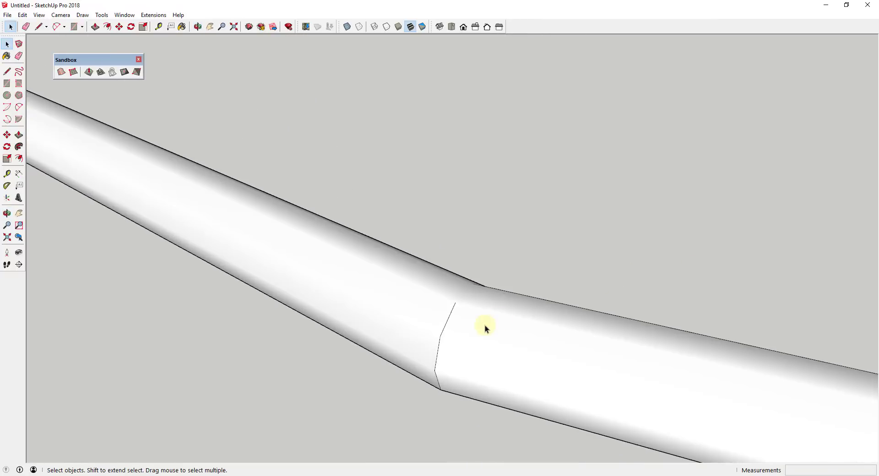
{"action": "middle_click_drag", "start_coordinate": [575, 337], "coordinate": [352, 200]}
{"action": "scroll", "coordinate": [377, 164], "scroll_direction": "up", "scroll_amount": 5}
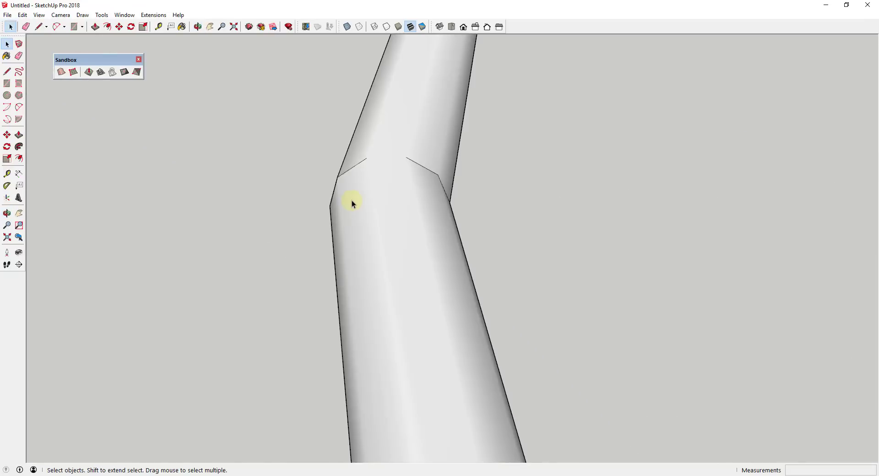
{"action": "scroll", "coordinate": [363, 186], "scroll_direction": "down", "scroll_amount": 8}
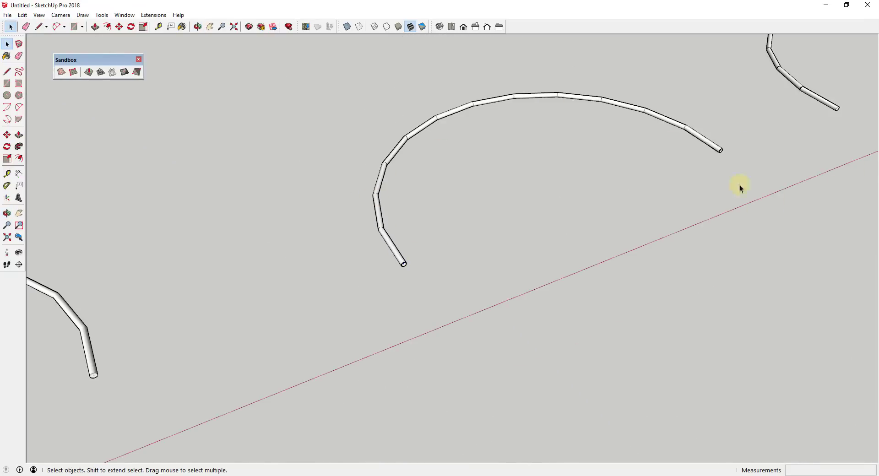
{"action": "scroll", "coordinate": [498, 180], "scroll_direction": "down", "scroll_amount": 2}
{"action": "middle_click_drag", "start_coordinate": [498, 180], "coordinate": [767, 93]}
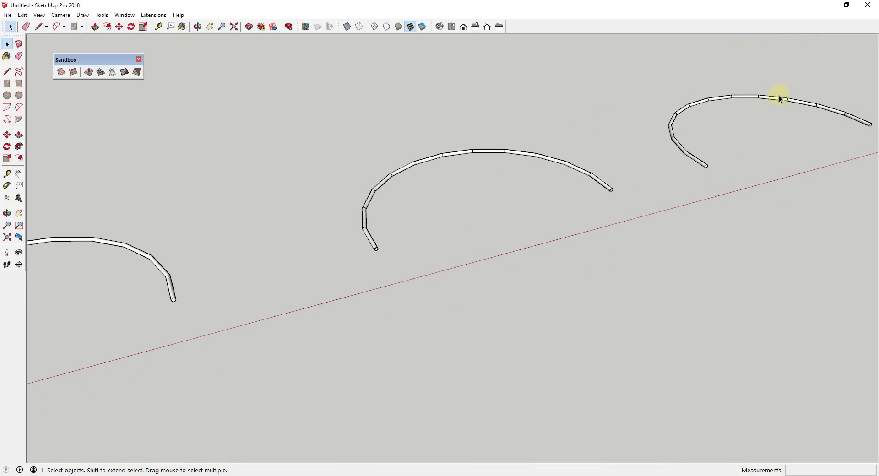